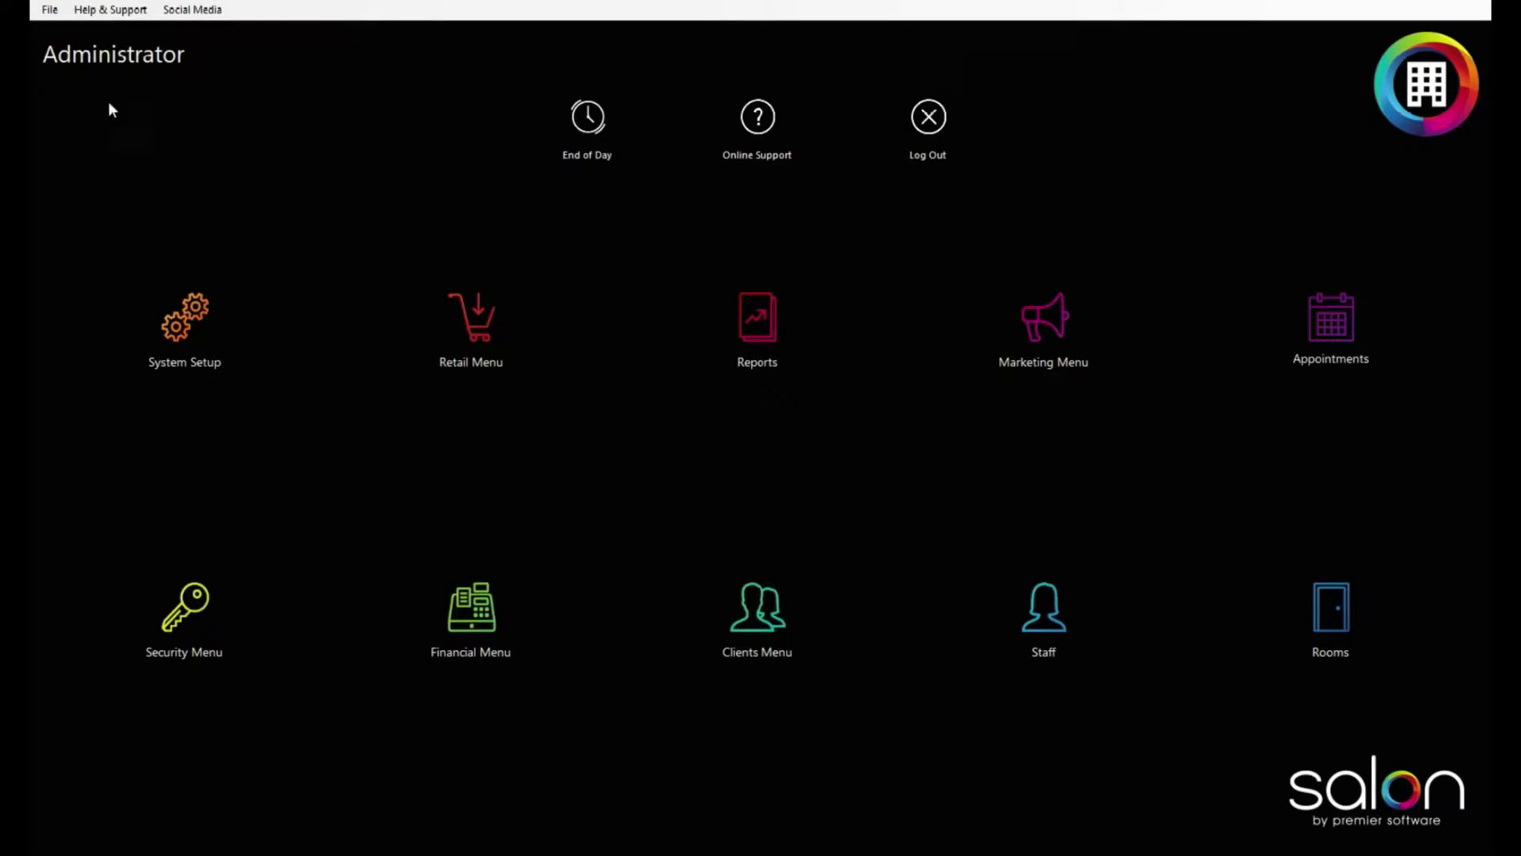
Show Salon's About box with version 3.3.17 and its licensing details.
left_click(103, 10)
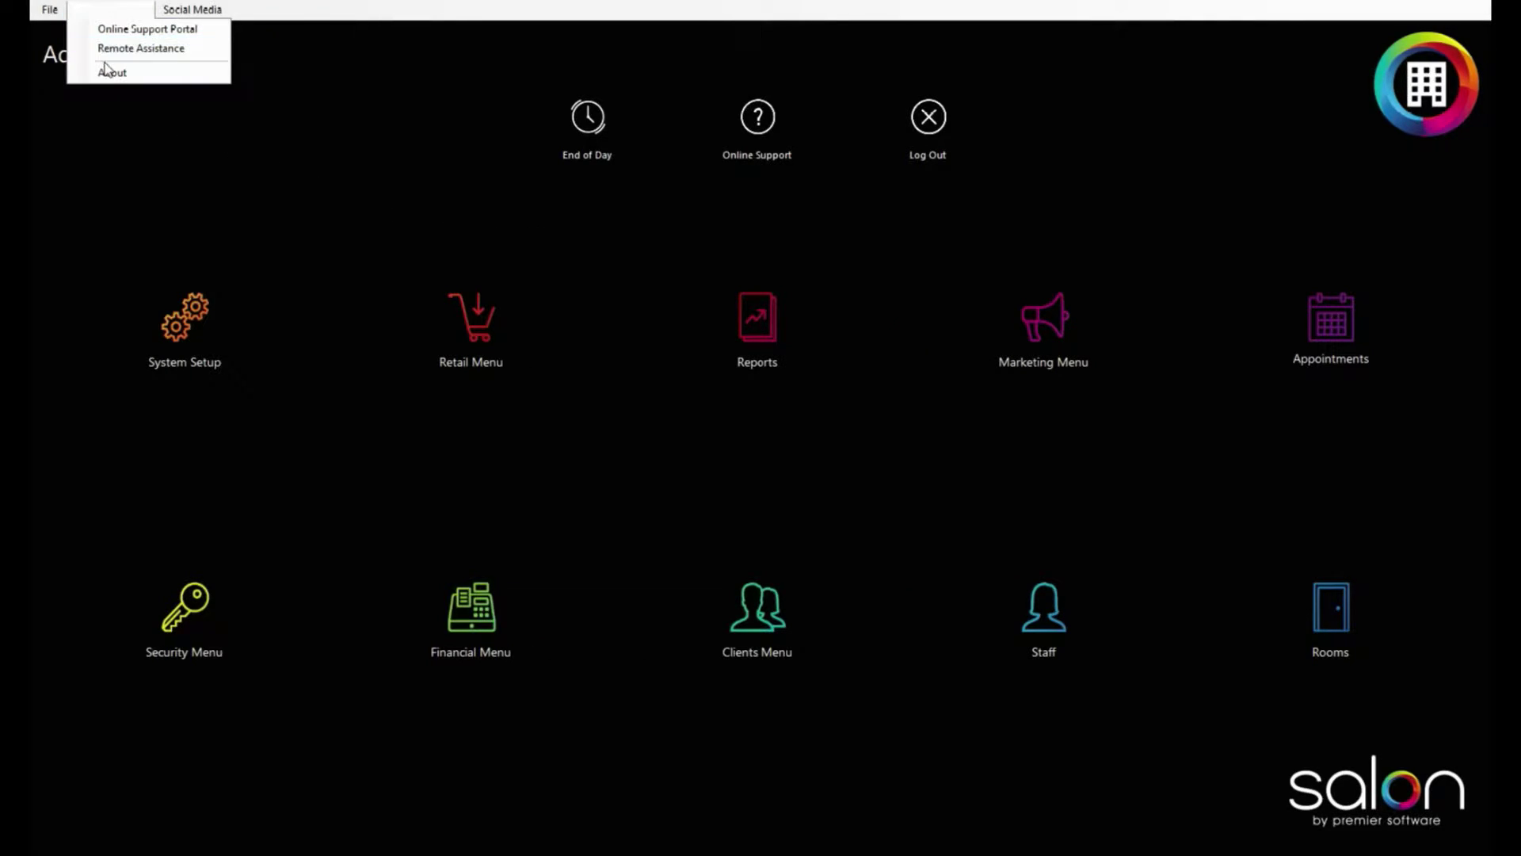
left_click(132, 77)
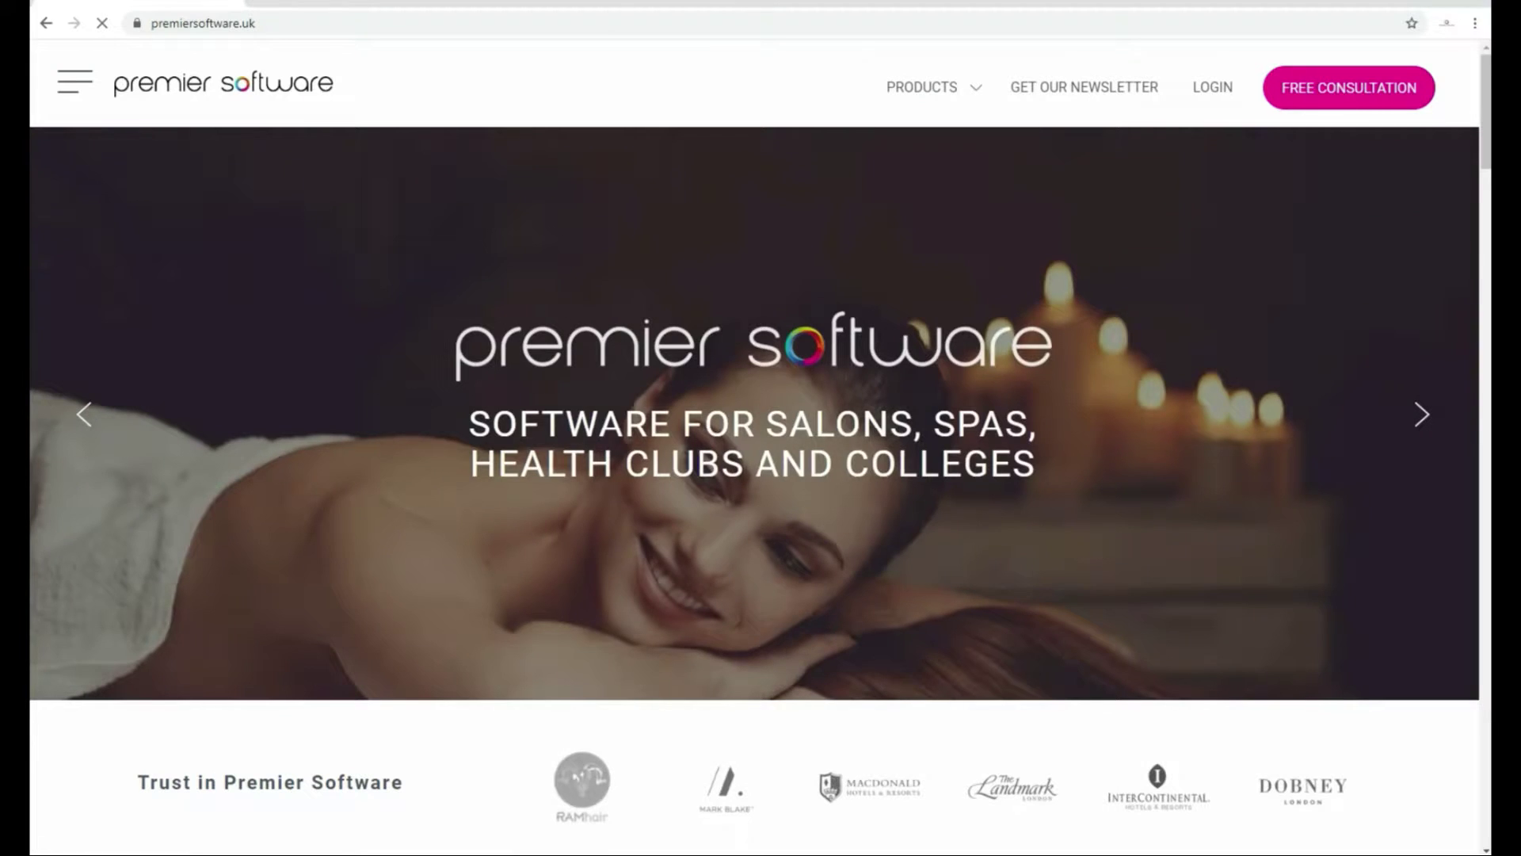
Sign in on premiersoftware.uk and open the Web Booking V2 configuration portal.
left_click(1225, 88)
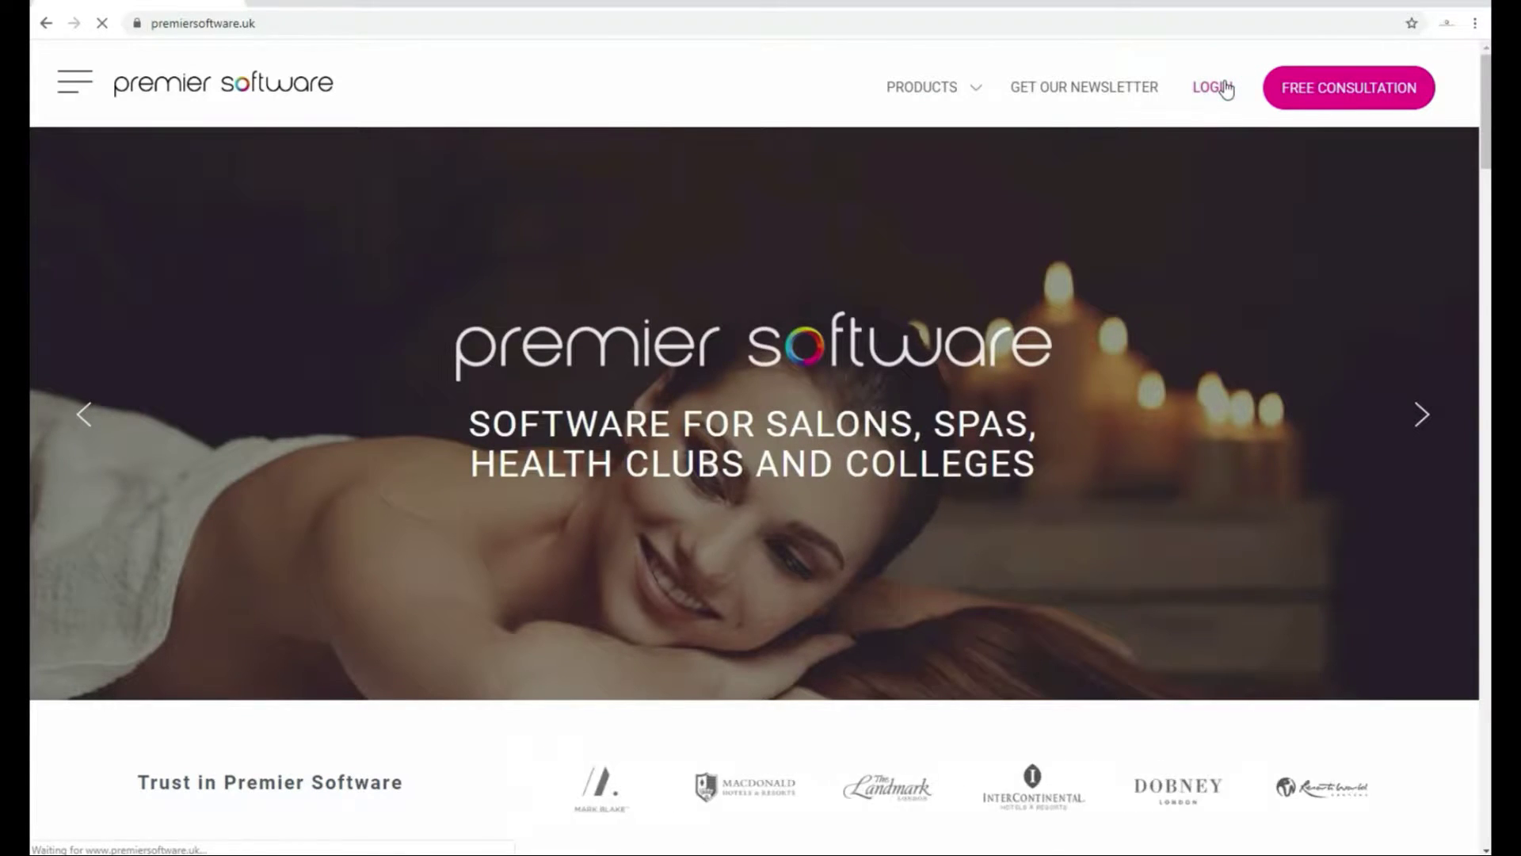
scroll(1071, 252, "down", 4)
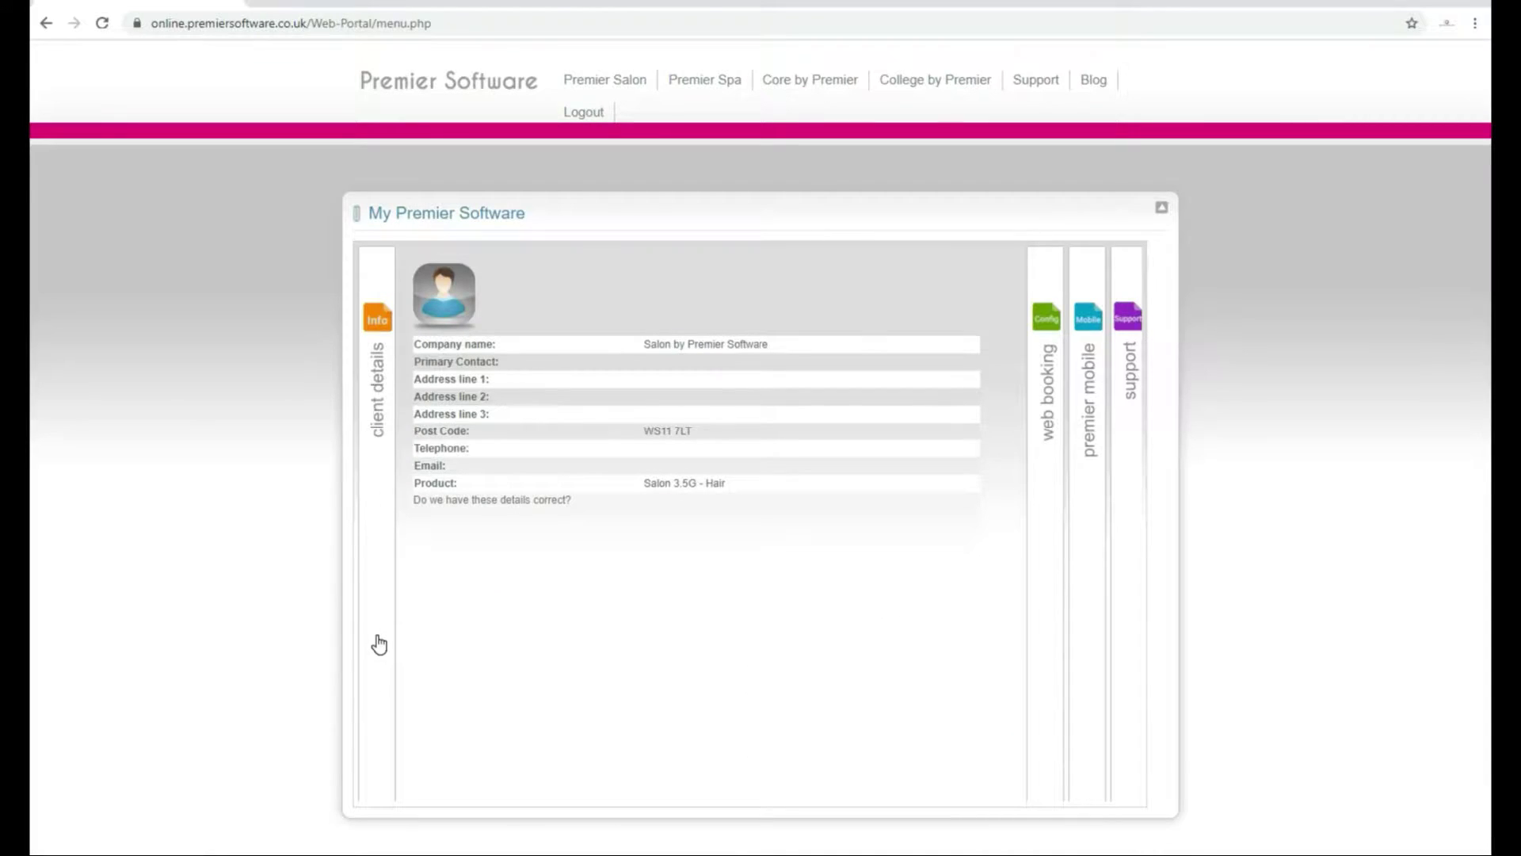
left_click(1048, 389)
left_click(672, 297)
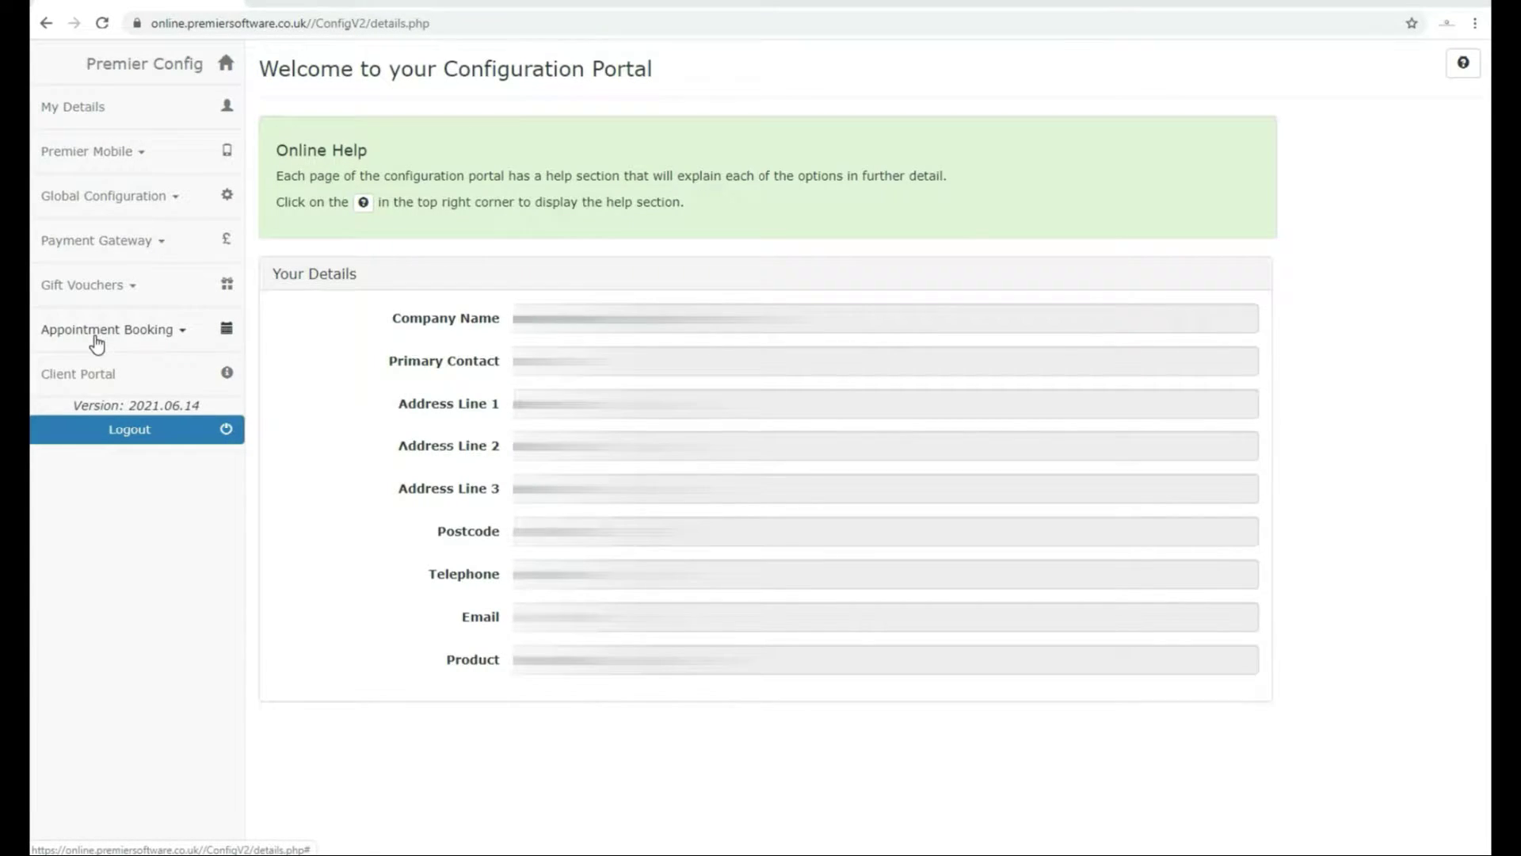
Go to the Appointment Booking > Web Links page.
left_click(95, 337)
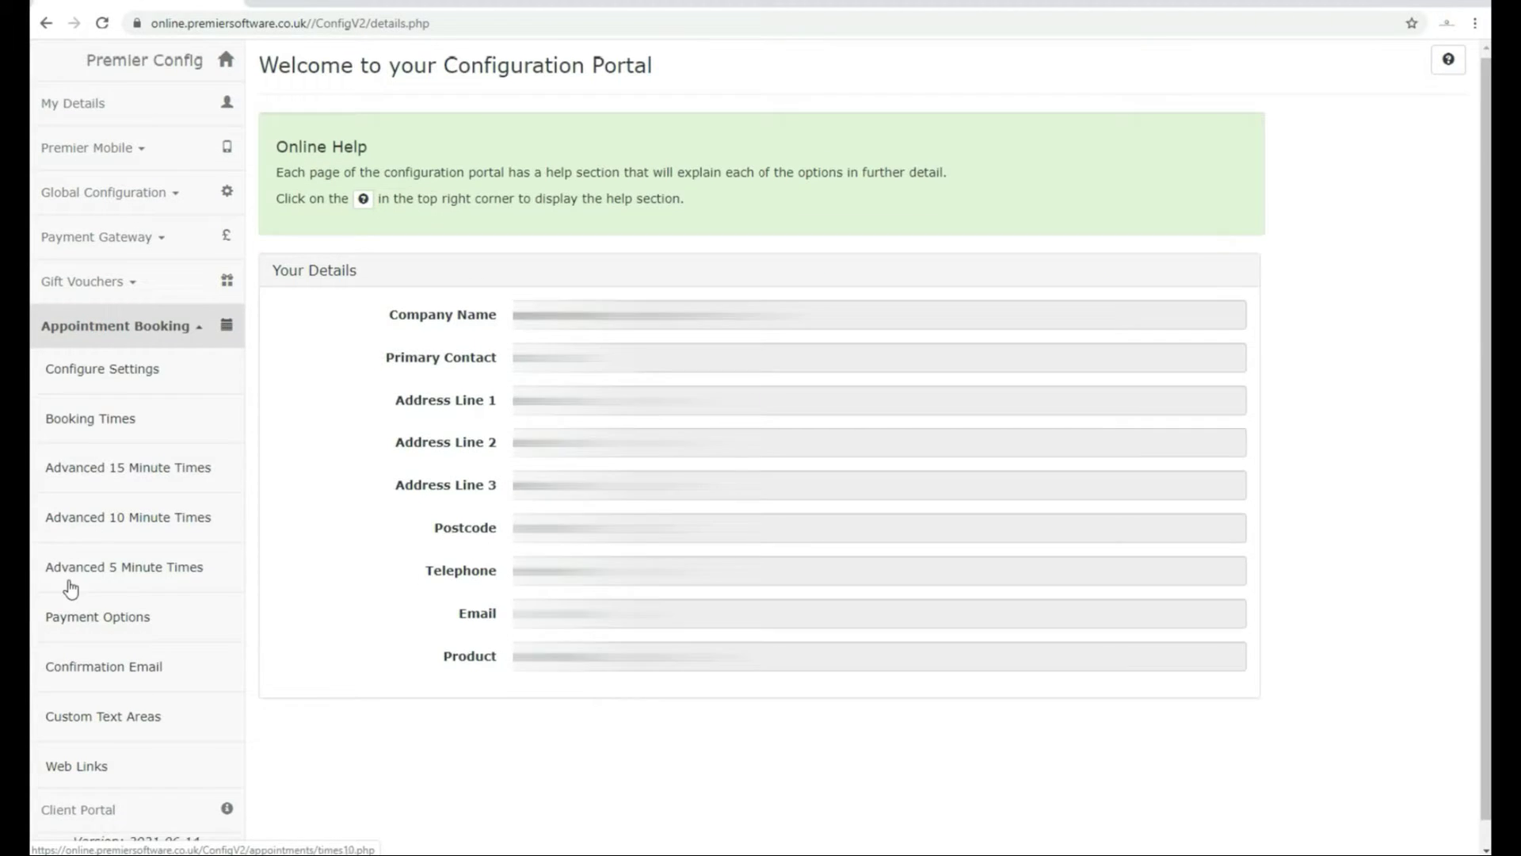
scroll(64, 649, "down", 1)
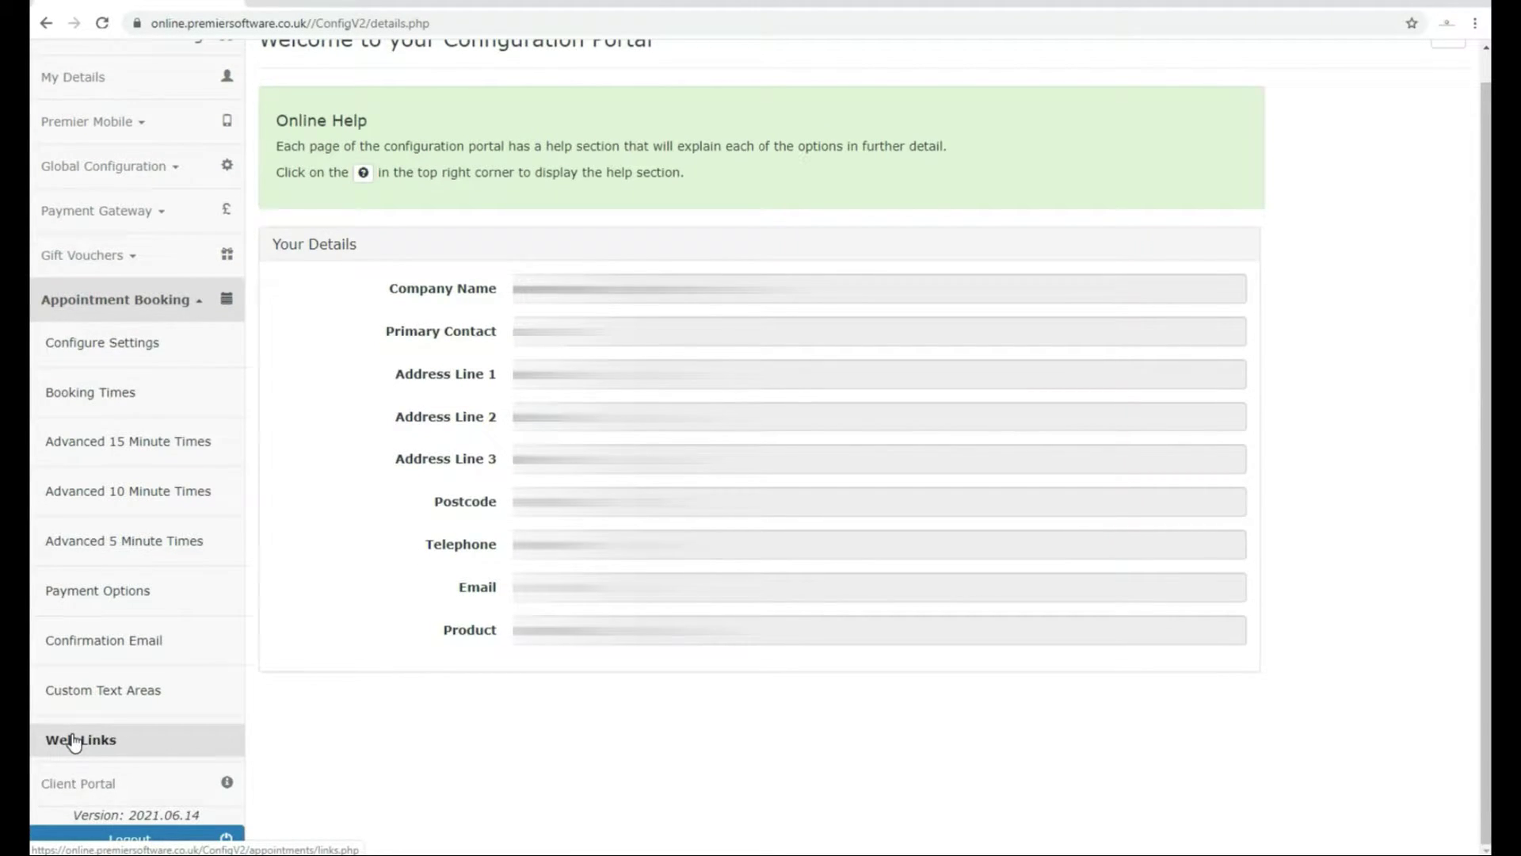
left_click(73, 742)
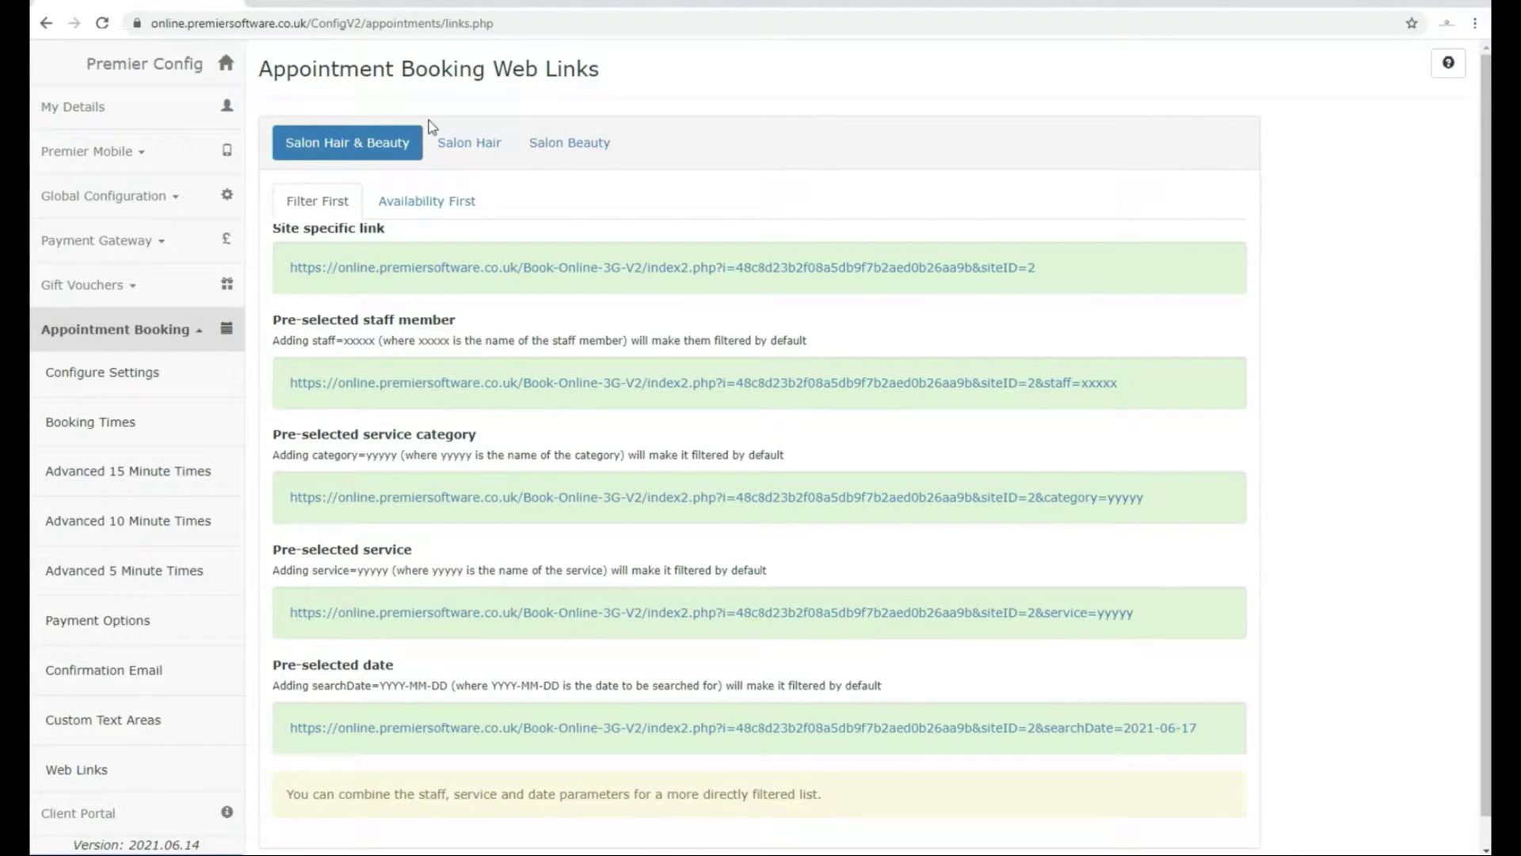
Compare the Salon Hair, Salon Beauty, Availability First and Filter First booking links.
left_click(475, 143)
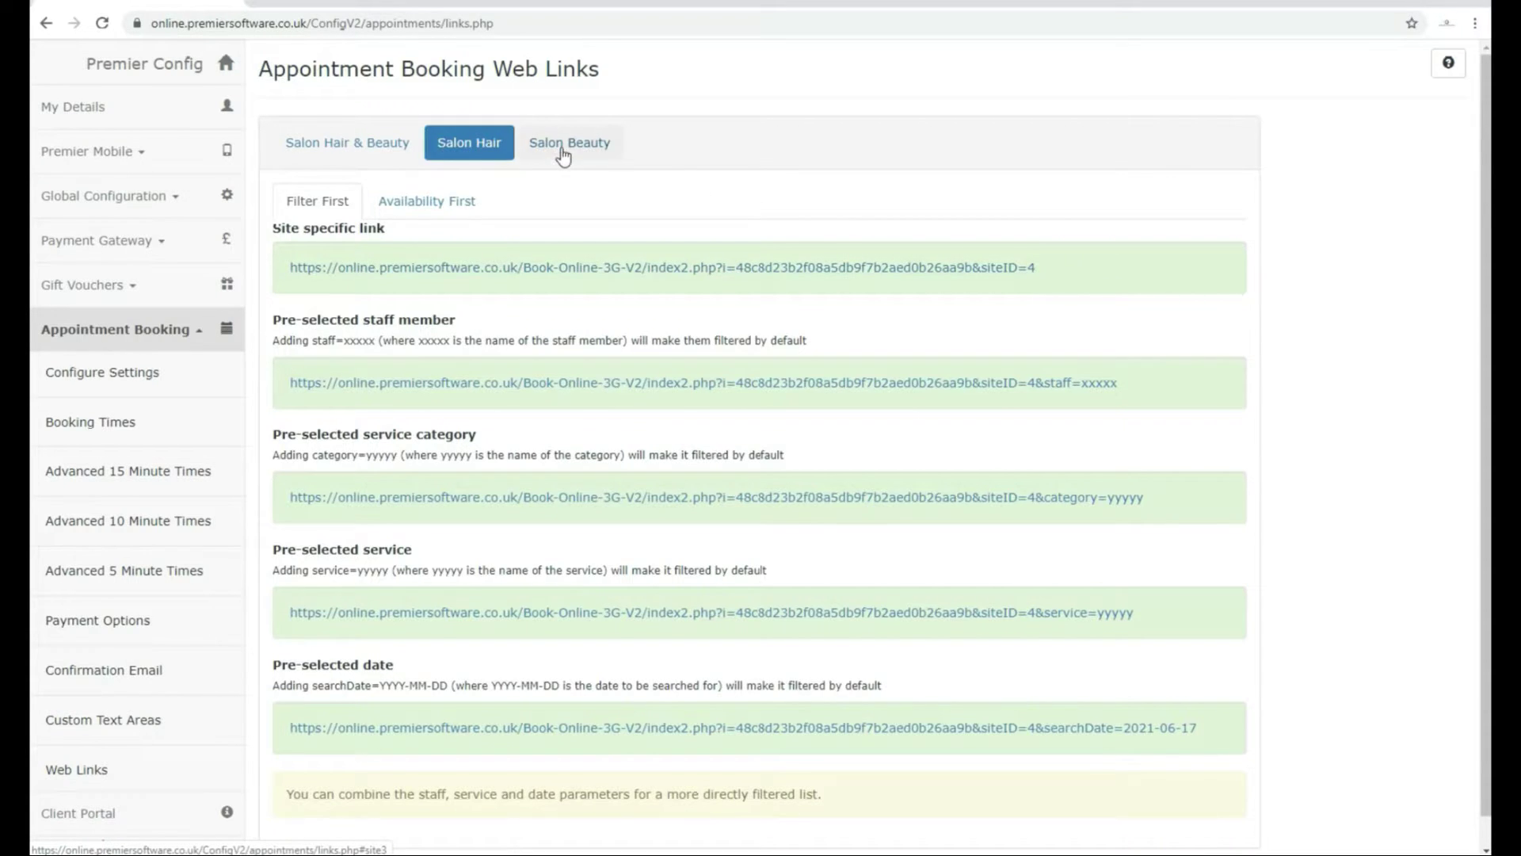
left_click(563, 149)
left_click(297, 143)
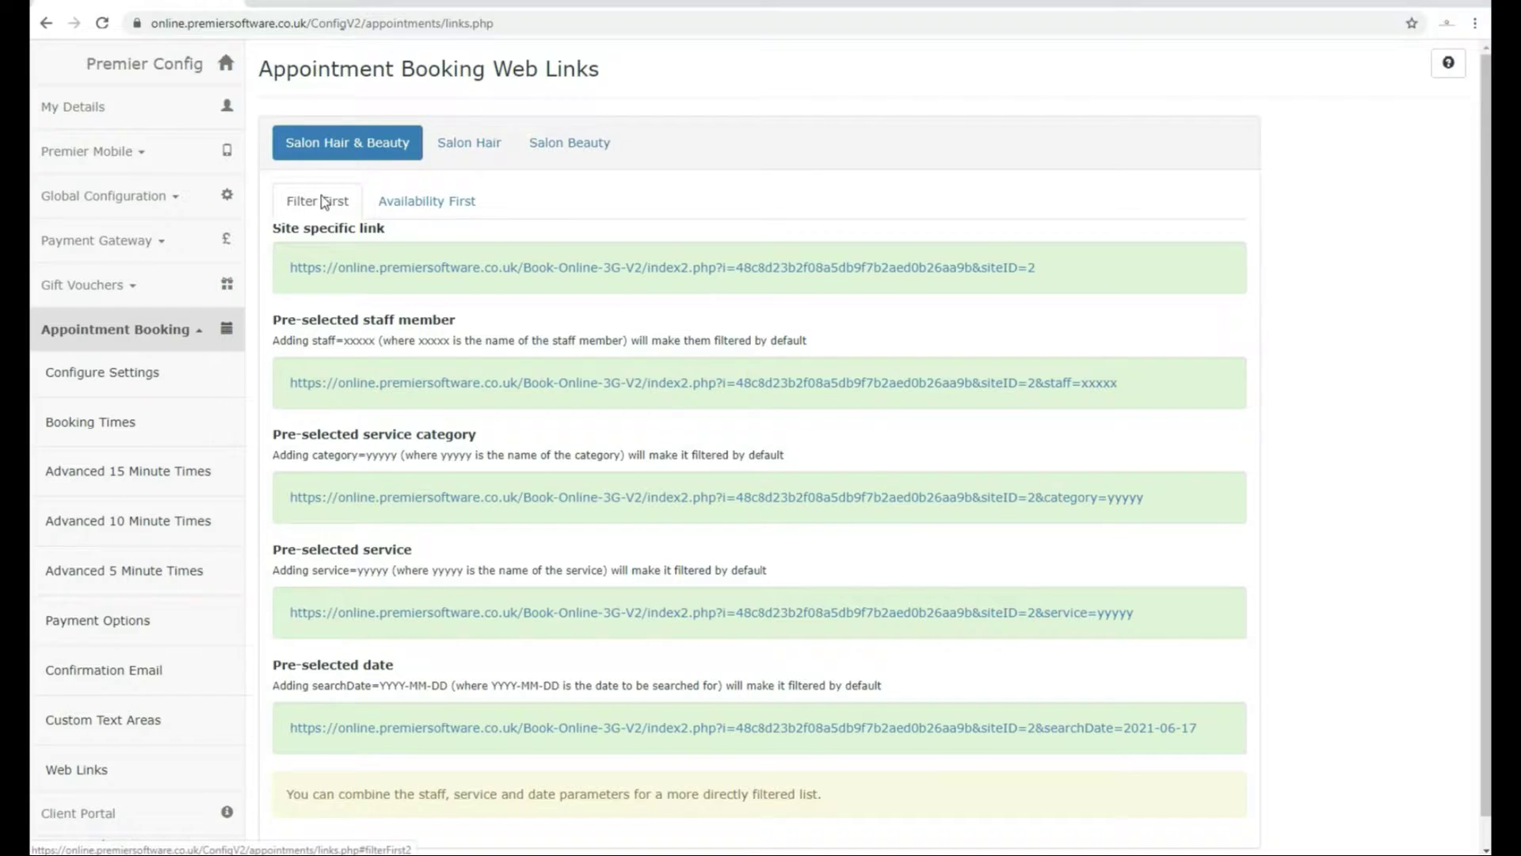
left_click(425, 203)
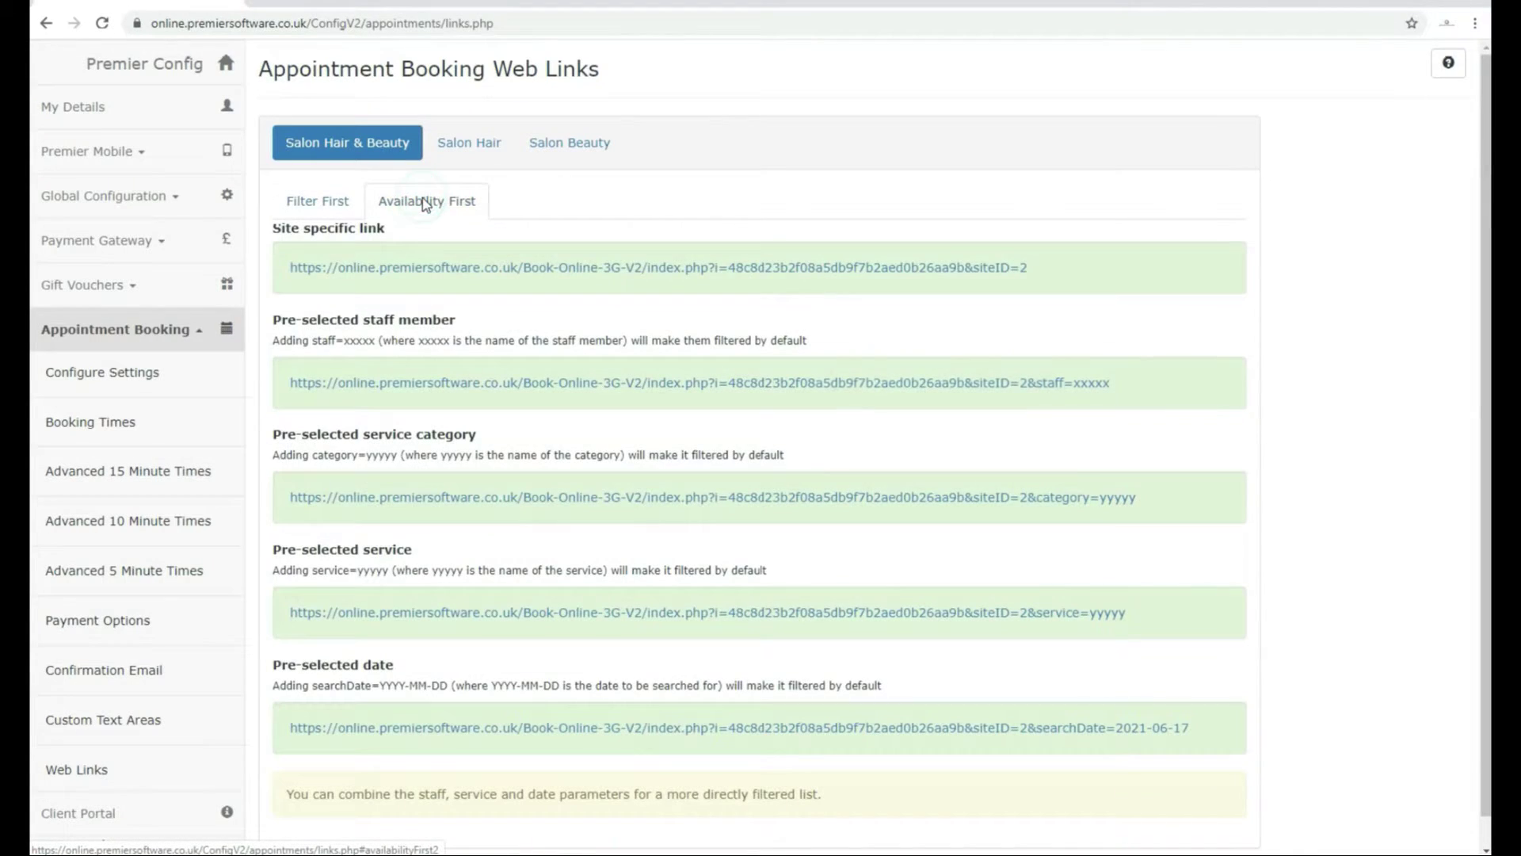
left_click(309, 200)
left_click(425, 202)
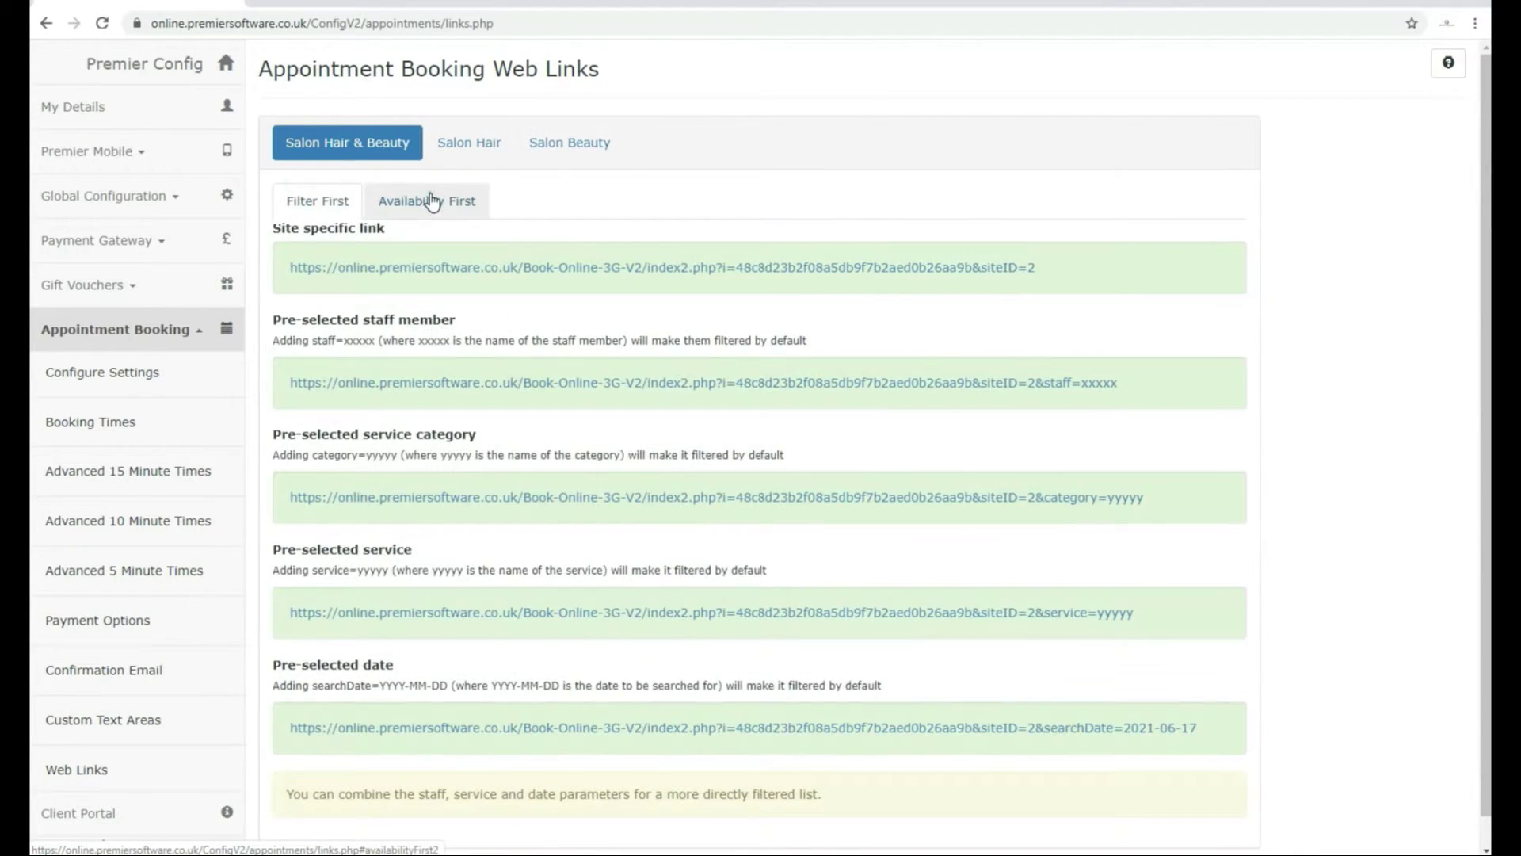
left_click(347, 200)
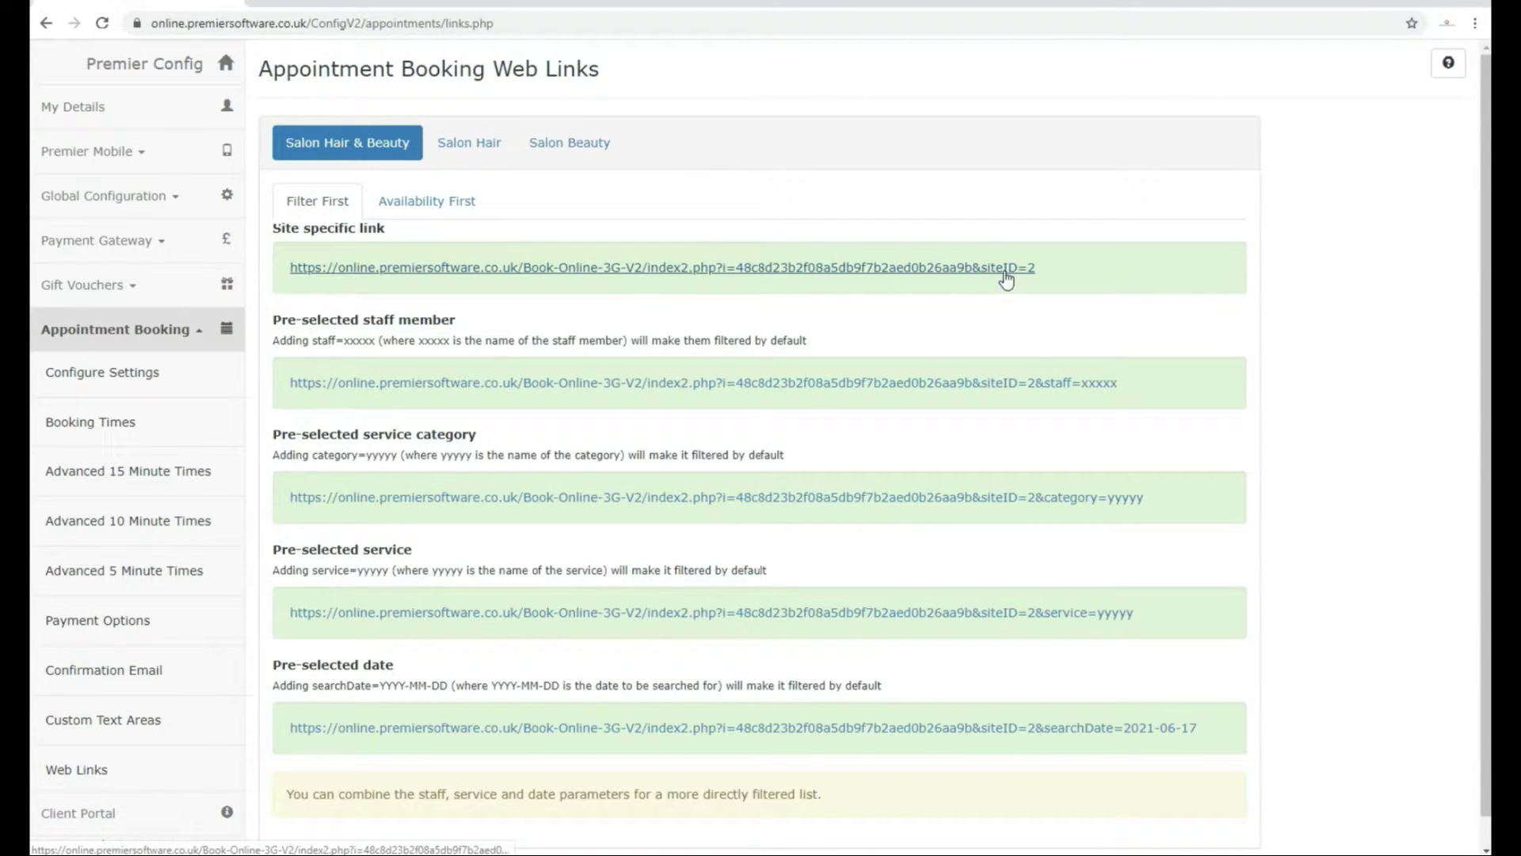
Copy the Salon Hair & Beauty site link (siteID=2) and preview its booking page.
triple_click(1053, 269)
key("ctrl+c")
left_click(456, 23)
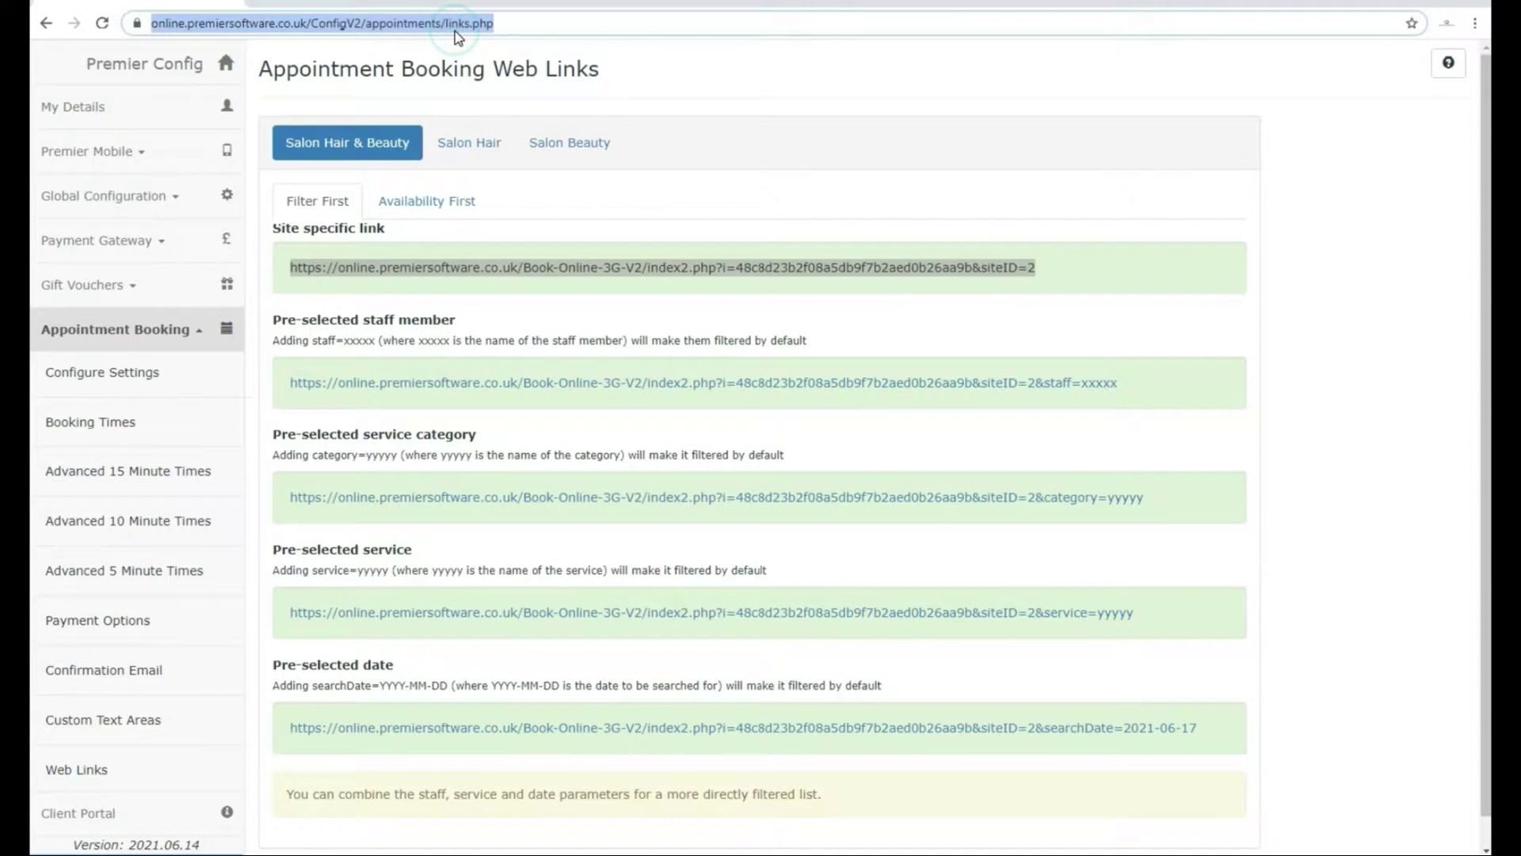
key("ctrl+v")
key("Return")
left_click(762, 23)
left_click(765, 23)
key("alt+Left")
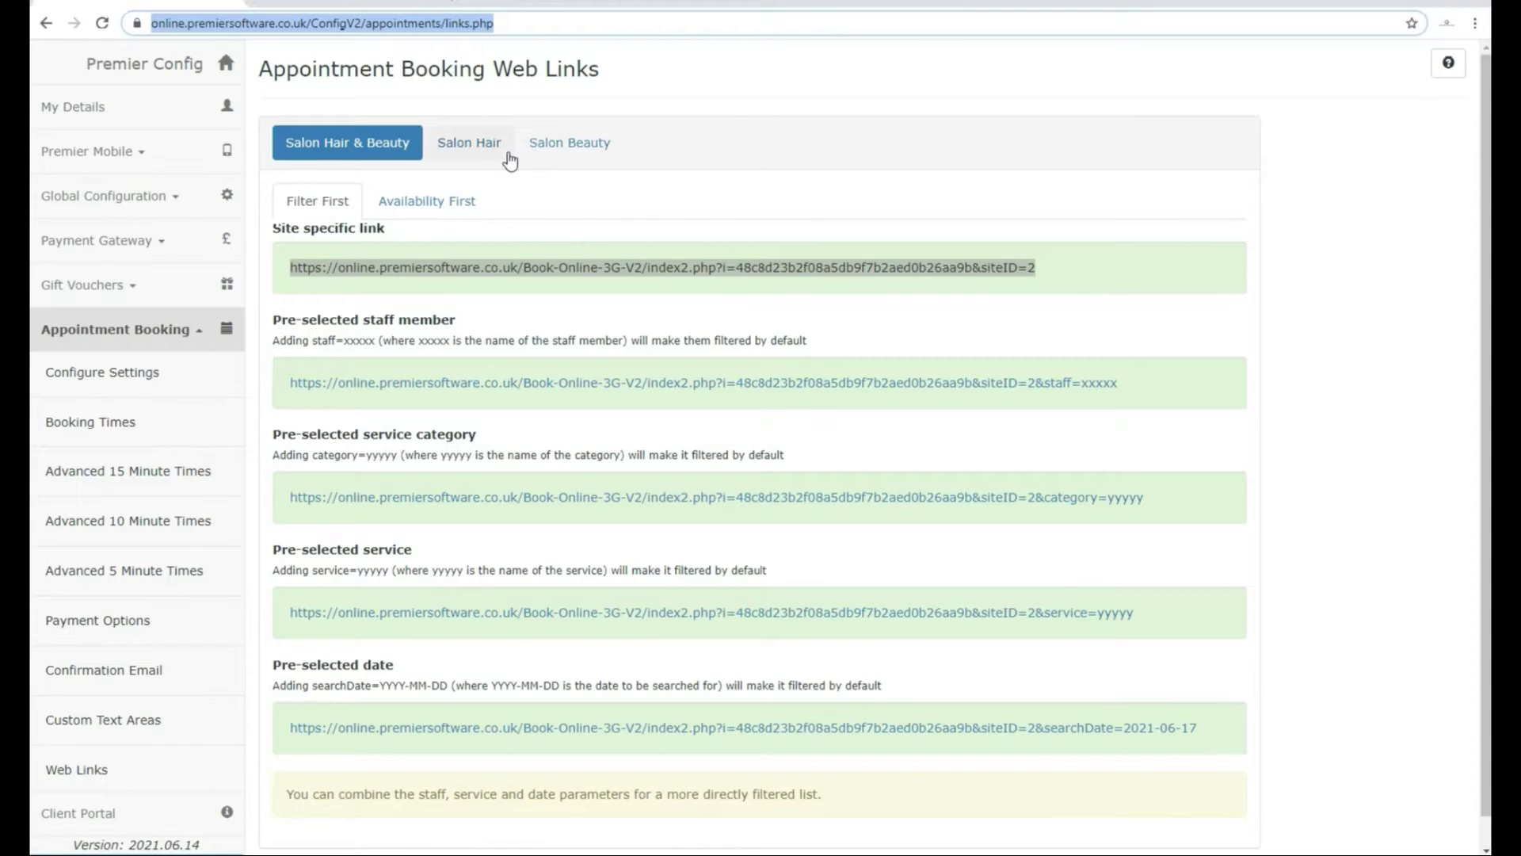
Copy the pre-selected staff member booking link.
left_click(1150, 380)
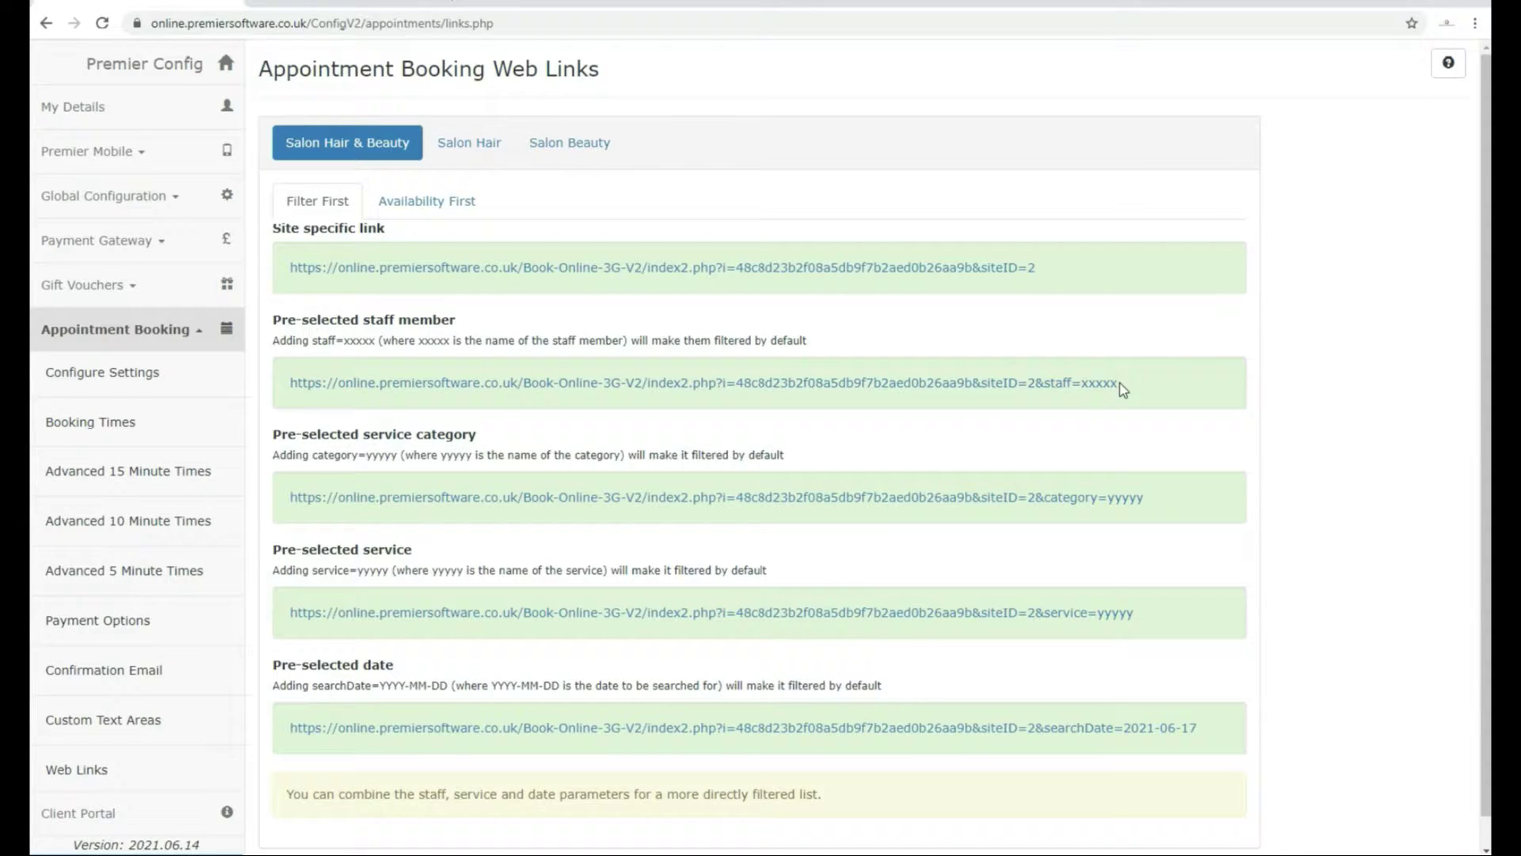
left_click_drag(1099, 389, 290, 388)
right_click(328, 386)
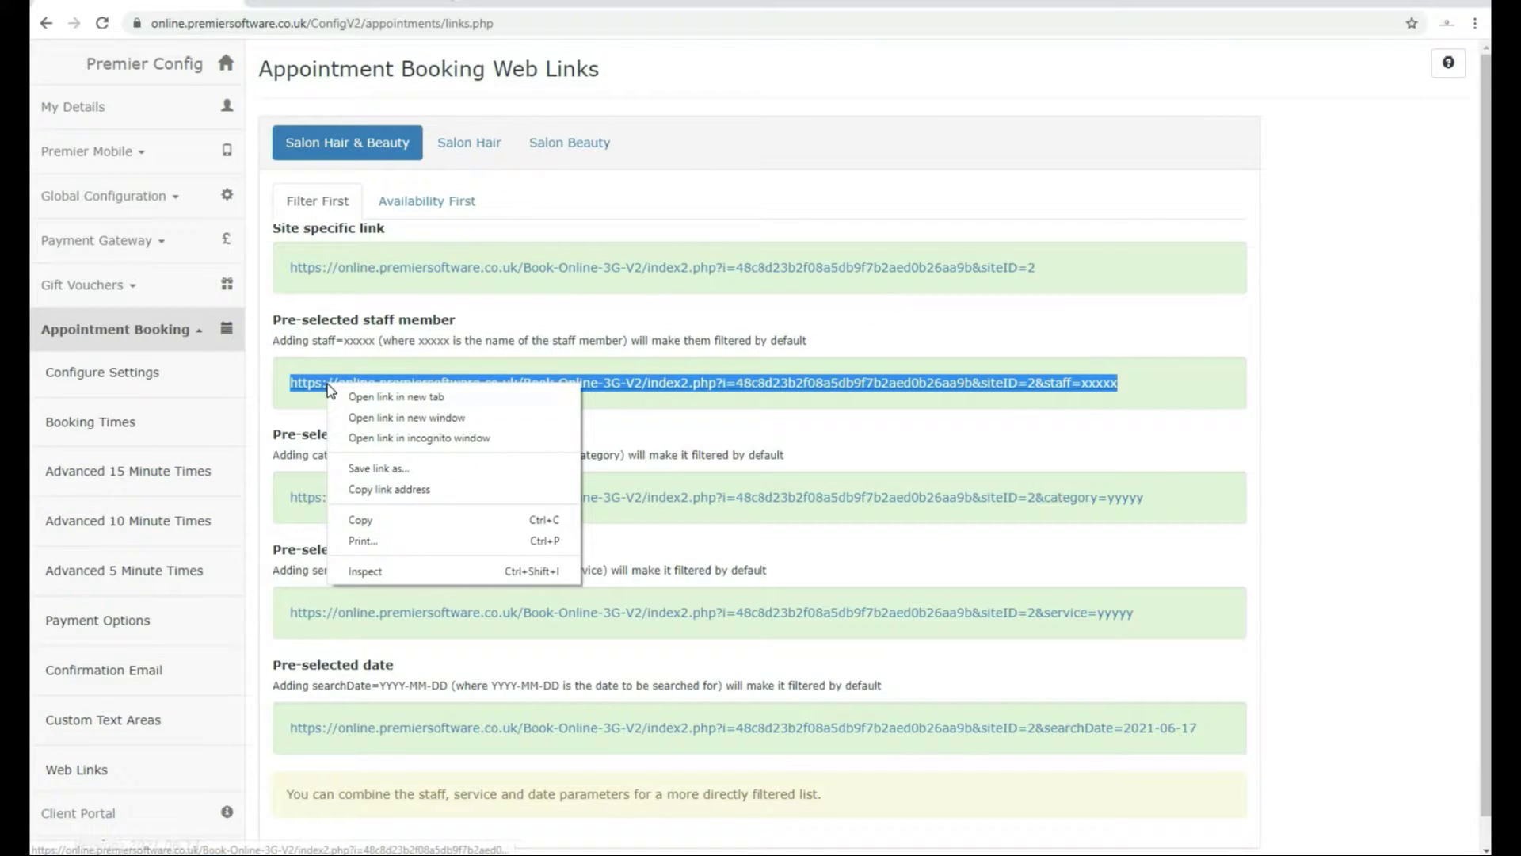
left_click(377, 520)
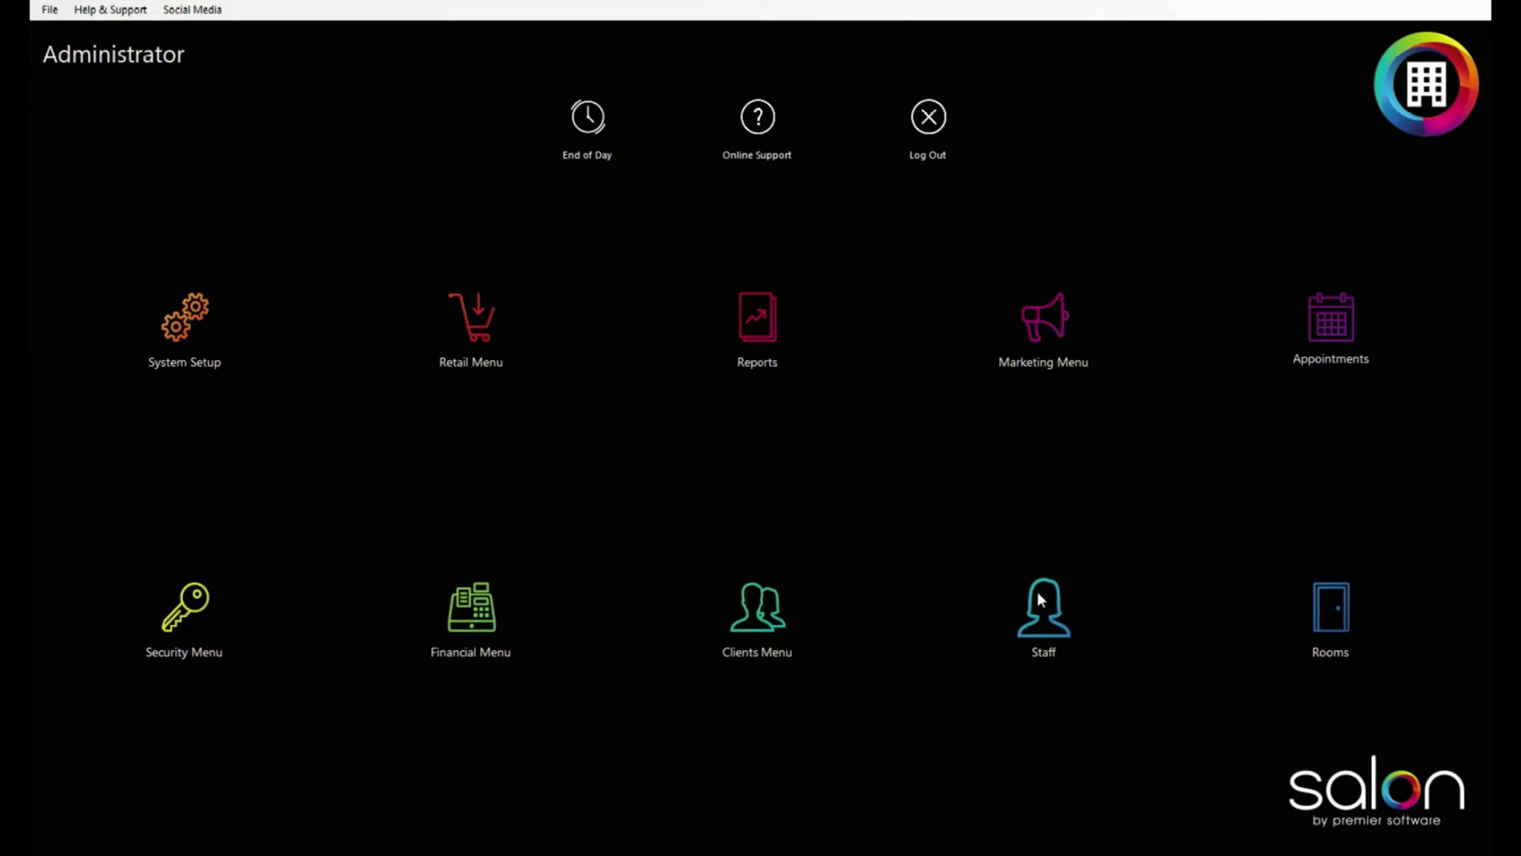
Load the staff link with staff member Amy from Salon's Staff list.
left_click(1039, 595)
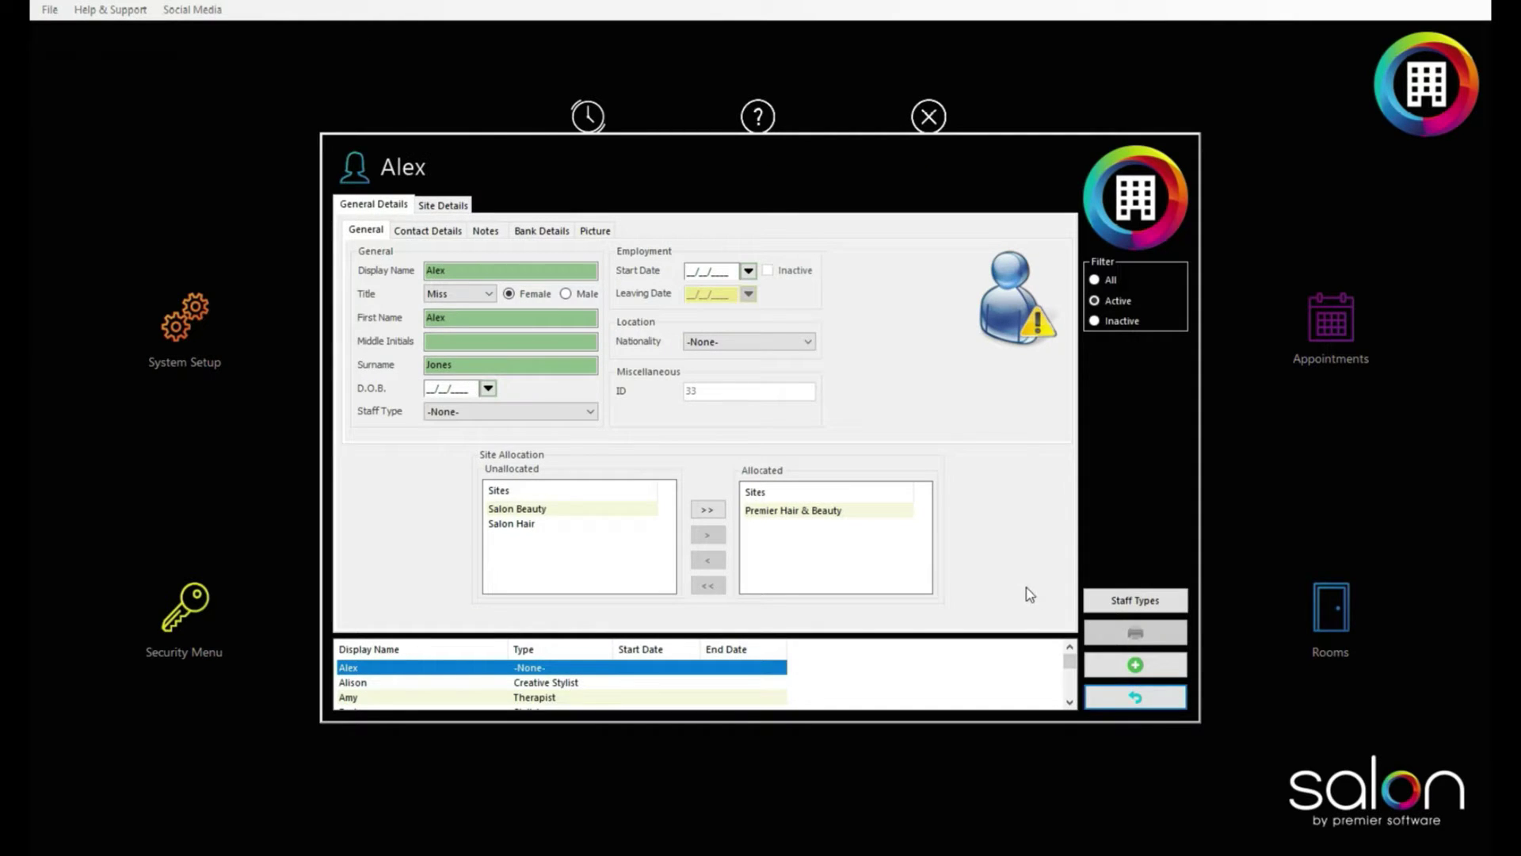
left_click(401, 682)
left_click(401, 696)
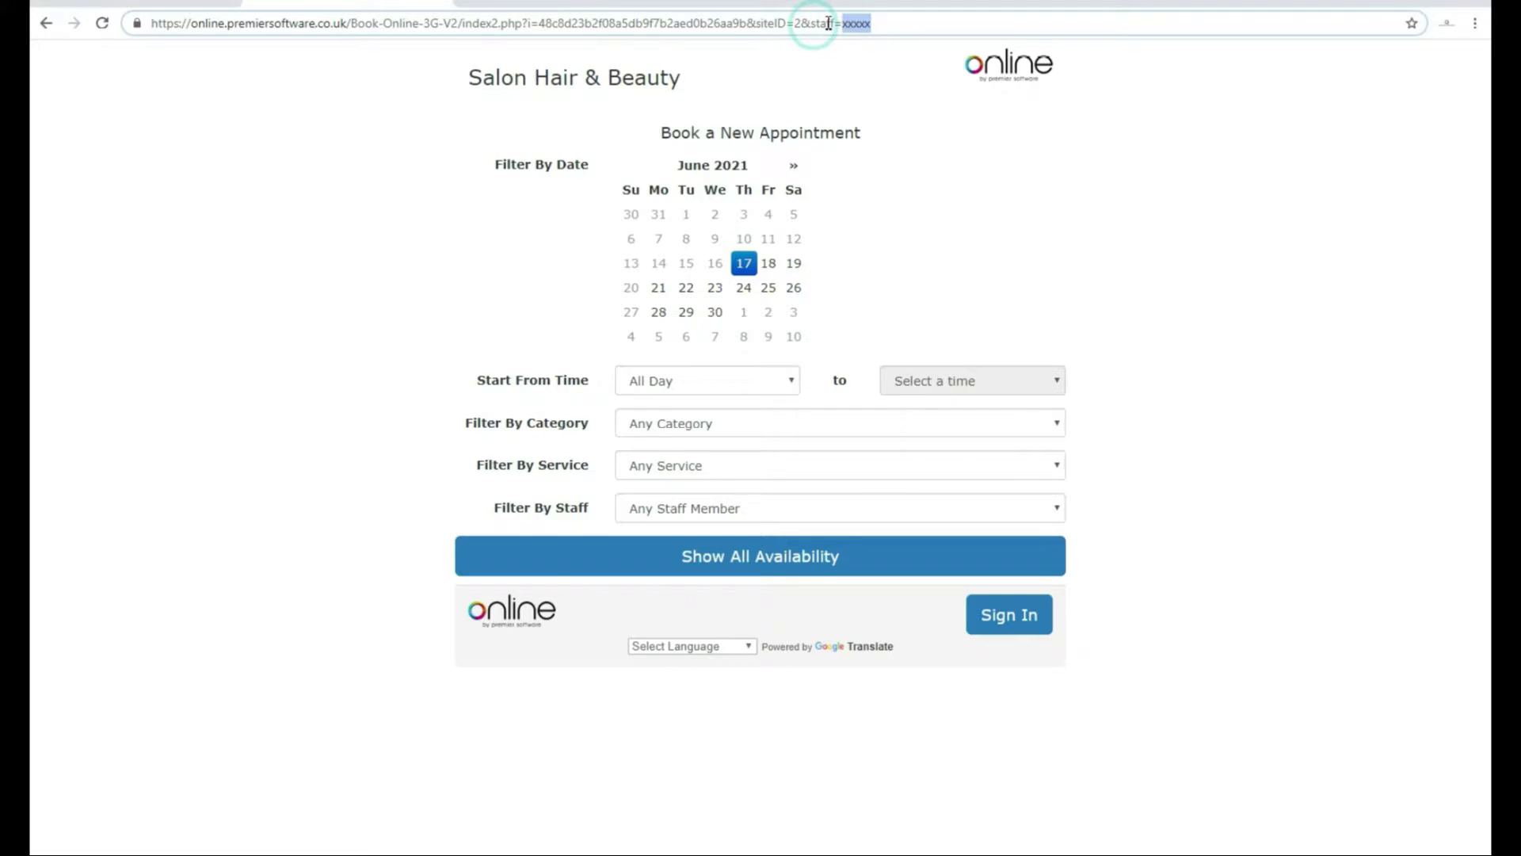
type("Amy")
key("Return")
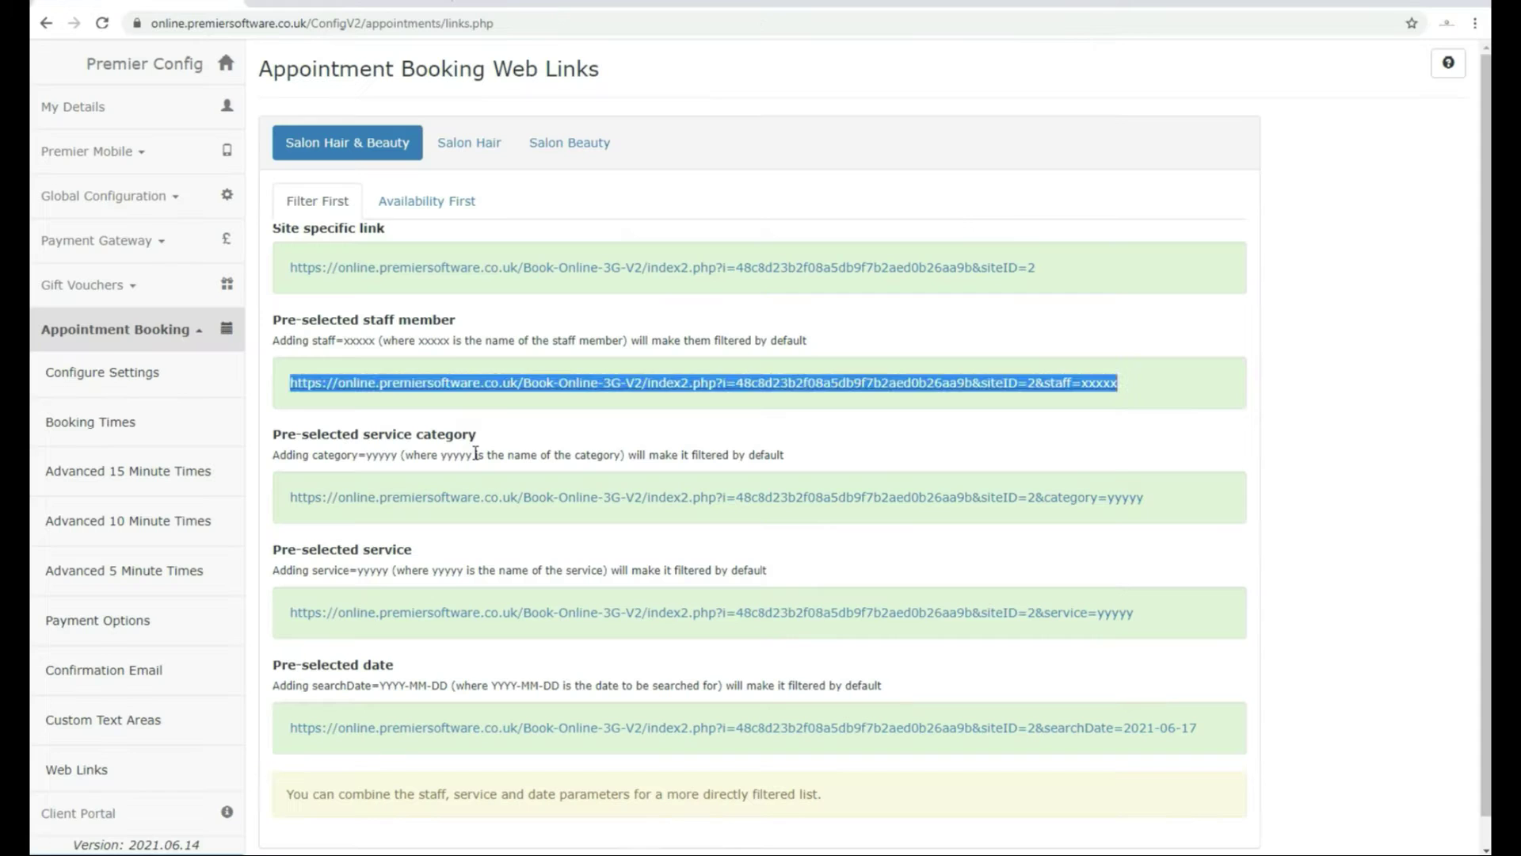
left_click(467, 447)
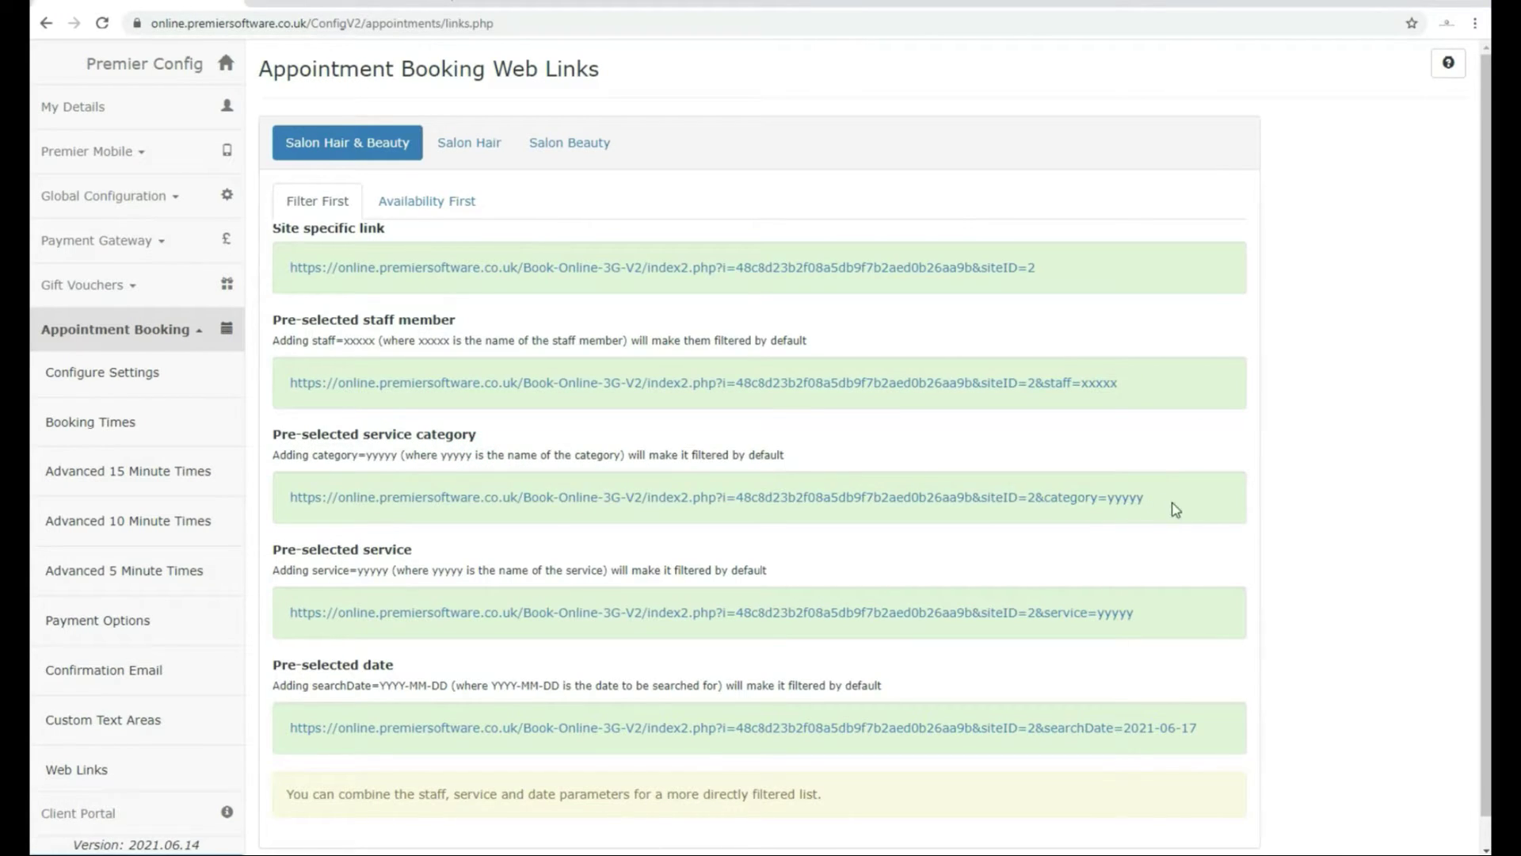
Copy the category link and load it with category=Massage.
left_click_drag(1175, 509, 294, 497)
right_click(298, 498)
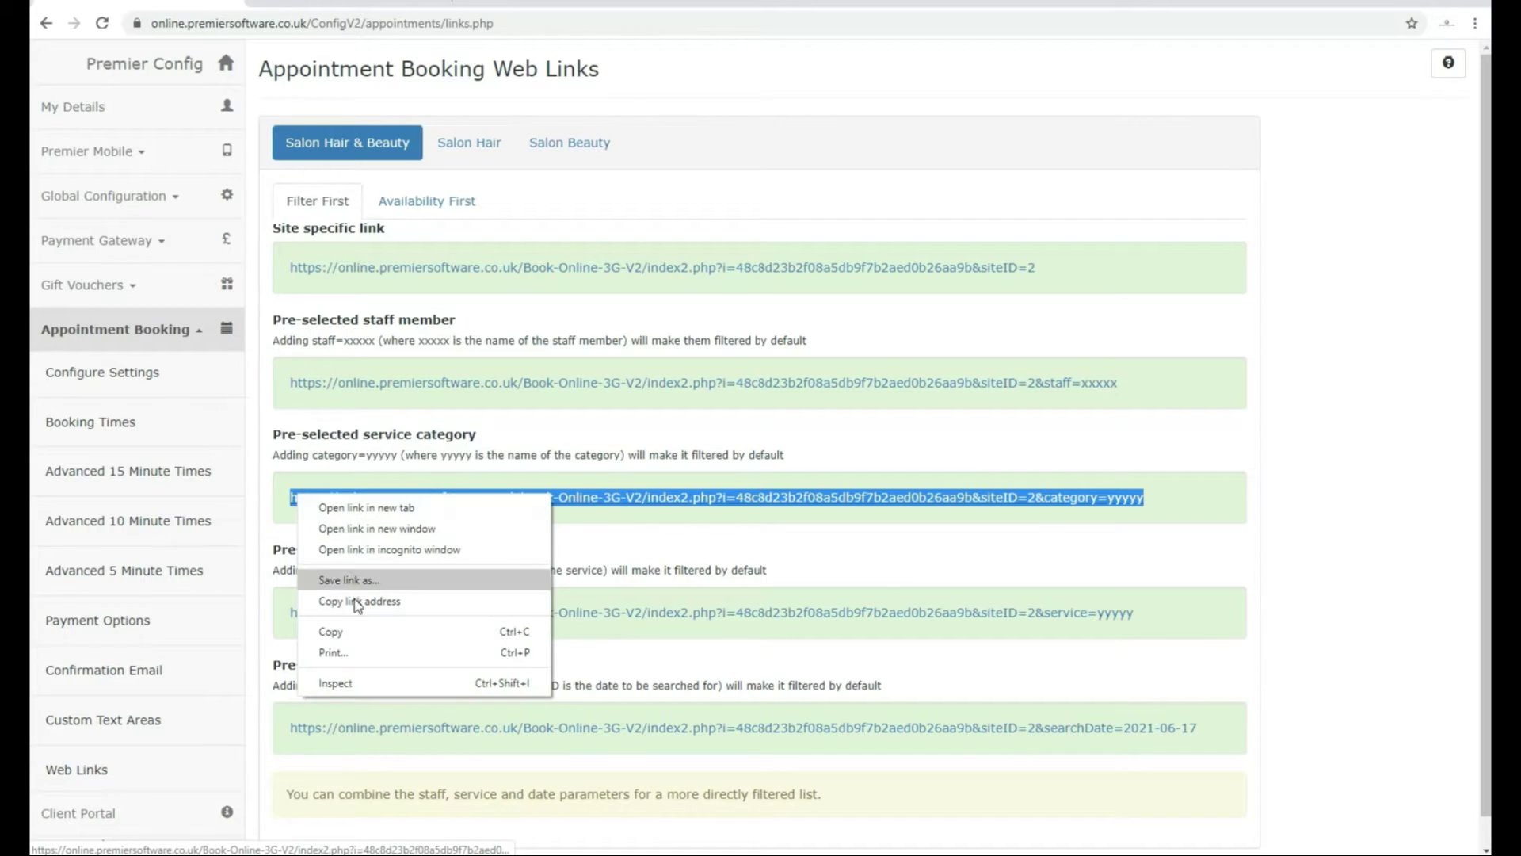
left_click(341, 632)
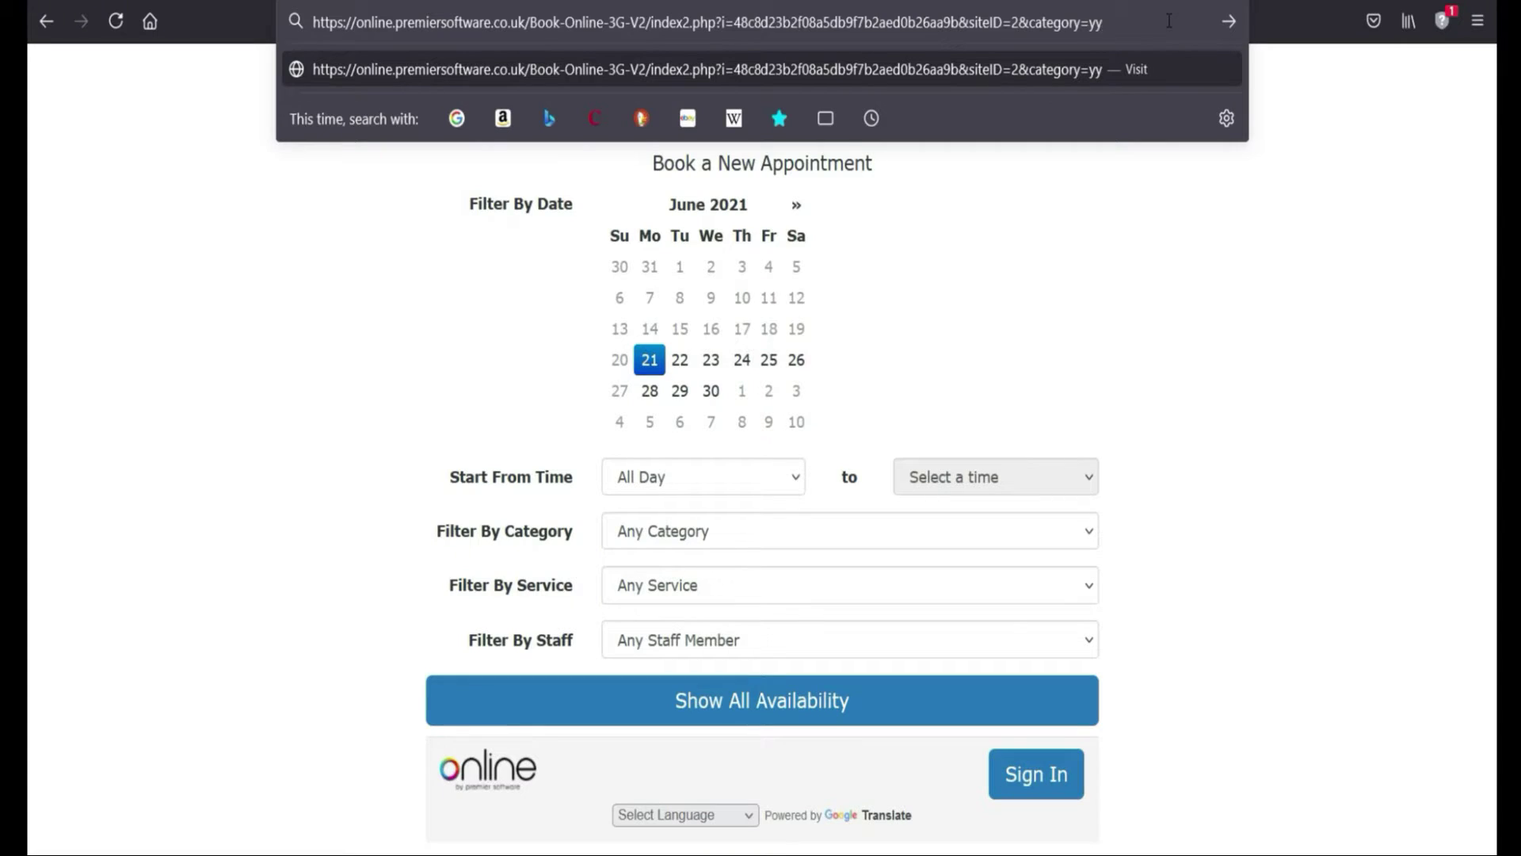
key("BackSpace")
key("BackSpace")
type("Massage")
key("Return")
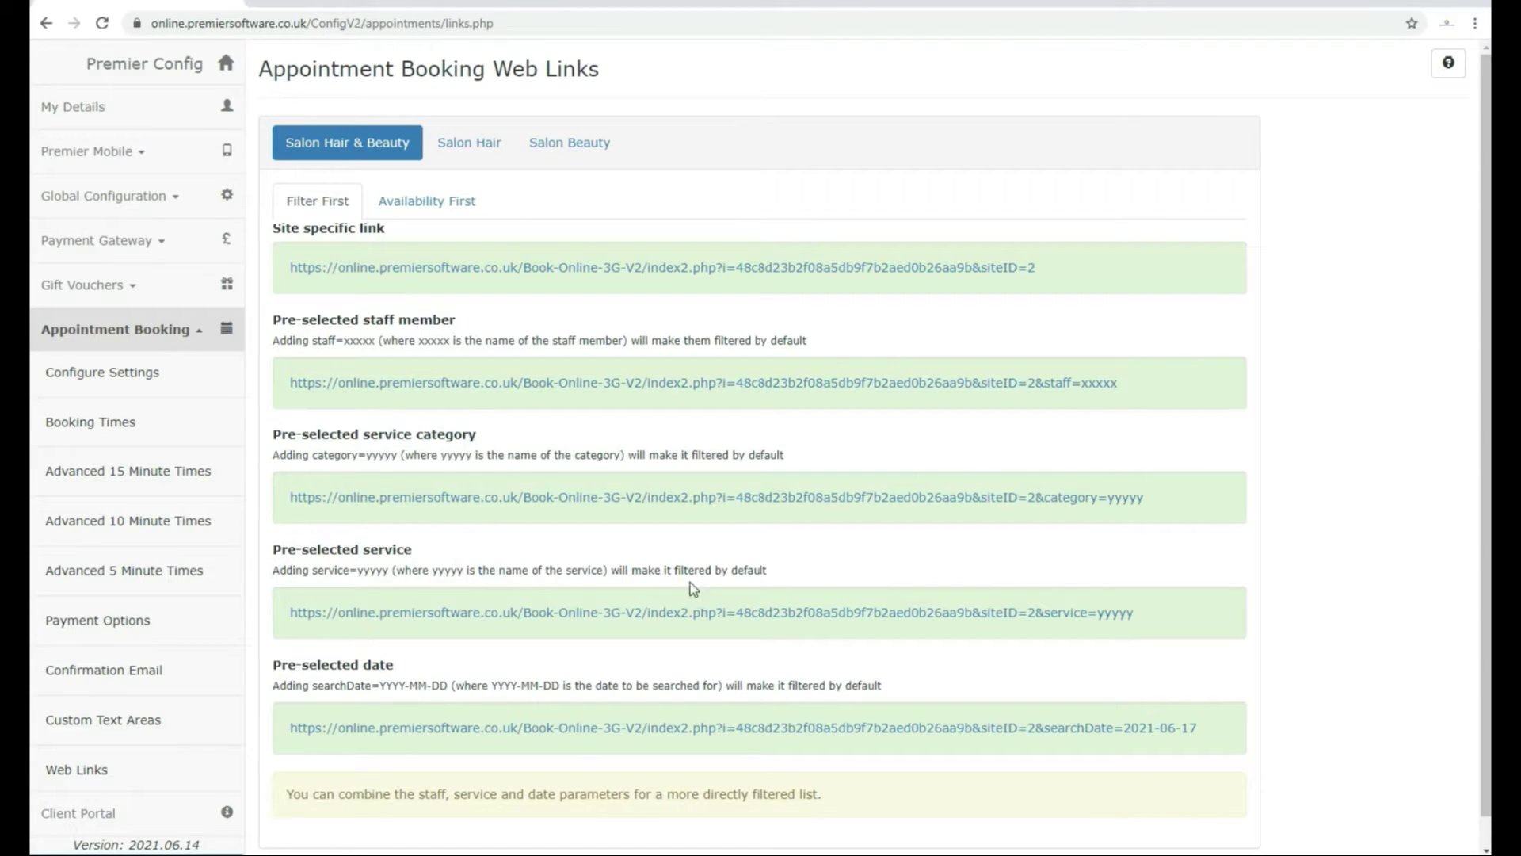
Copy the pre-selected service link and load it with service set to aromatherapy.
left_click_drag(1137, 615, 290, 614)
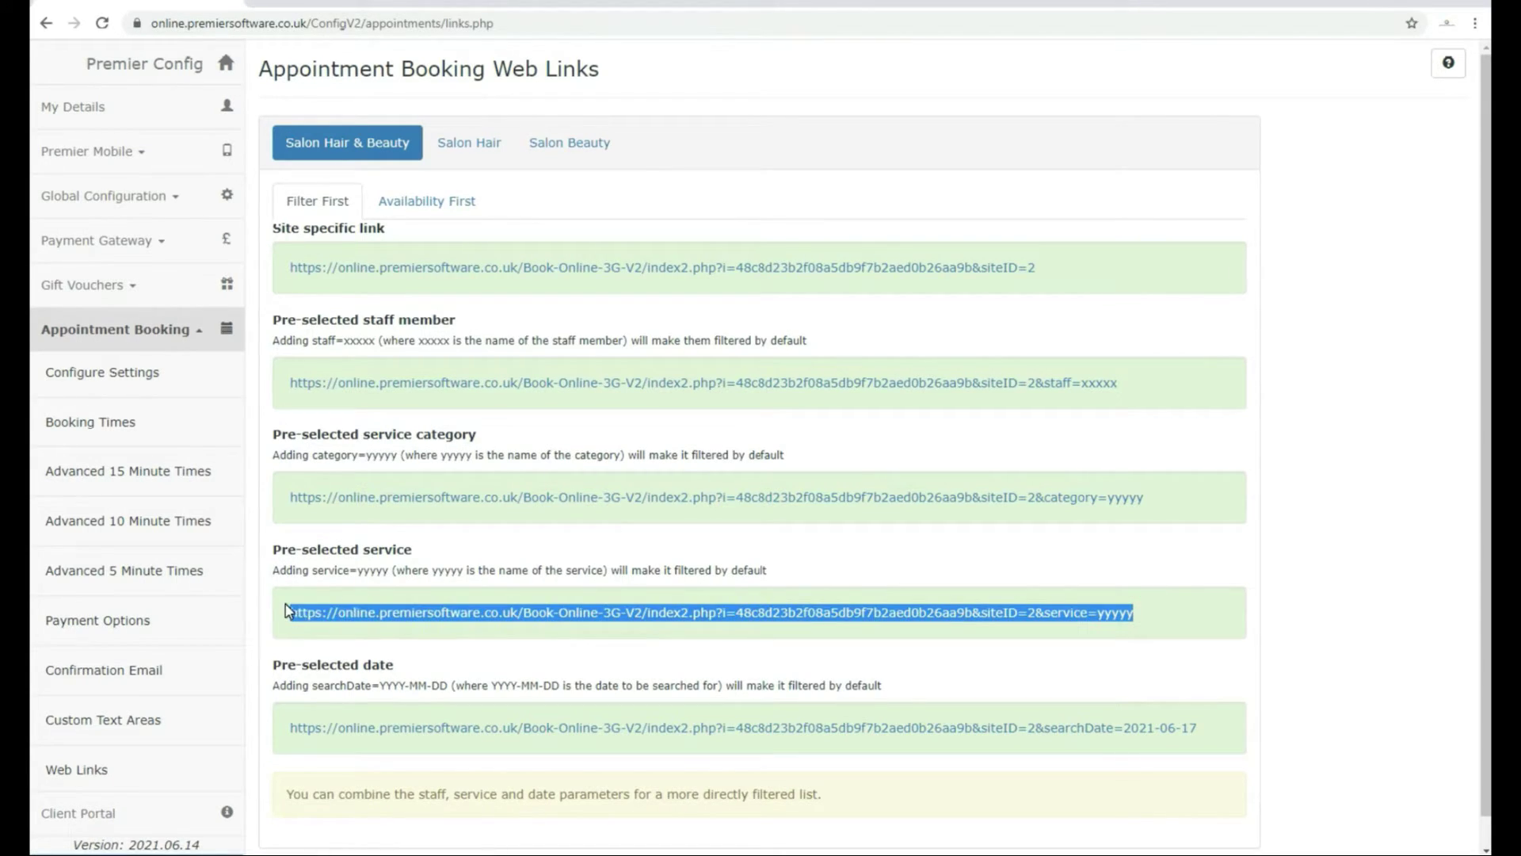
right_click(306, 614)
left_click(360, 745)
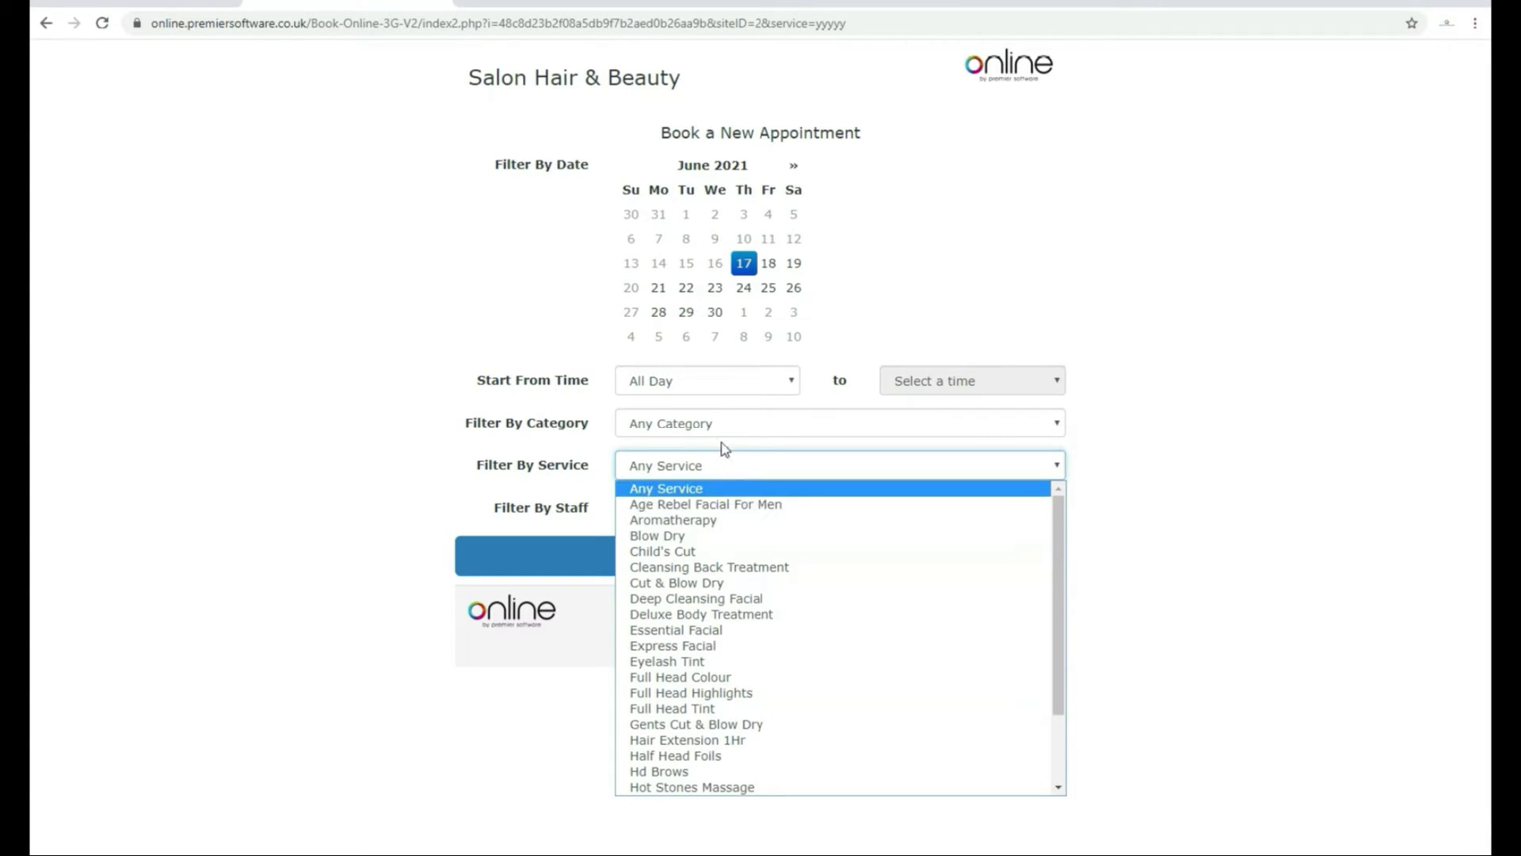
left_click(847, 16)
double_click(846, 19)
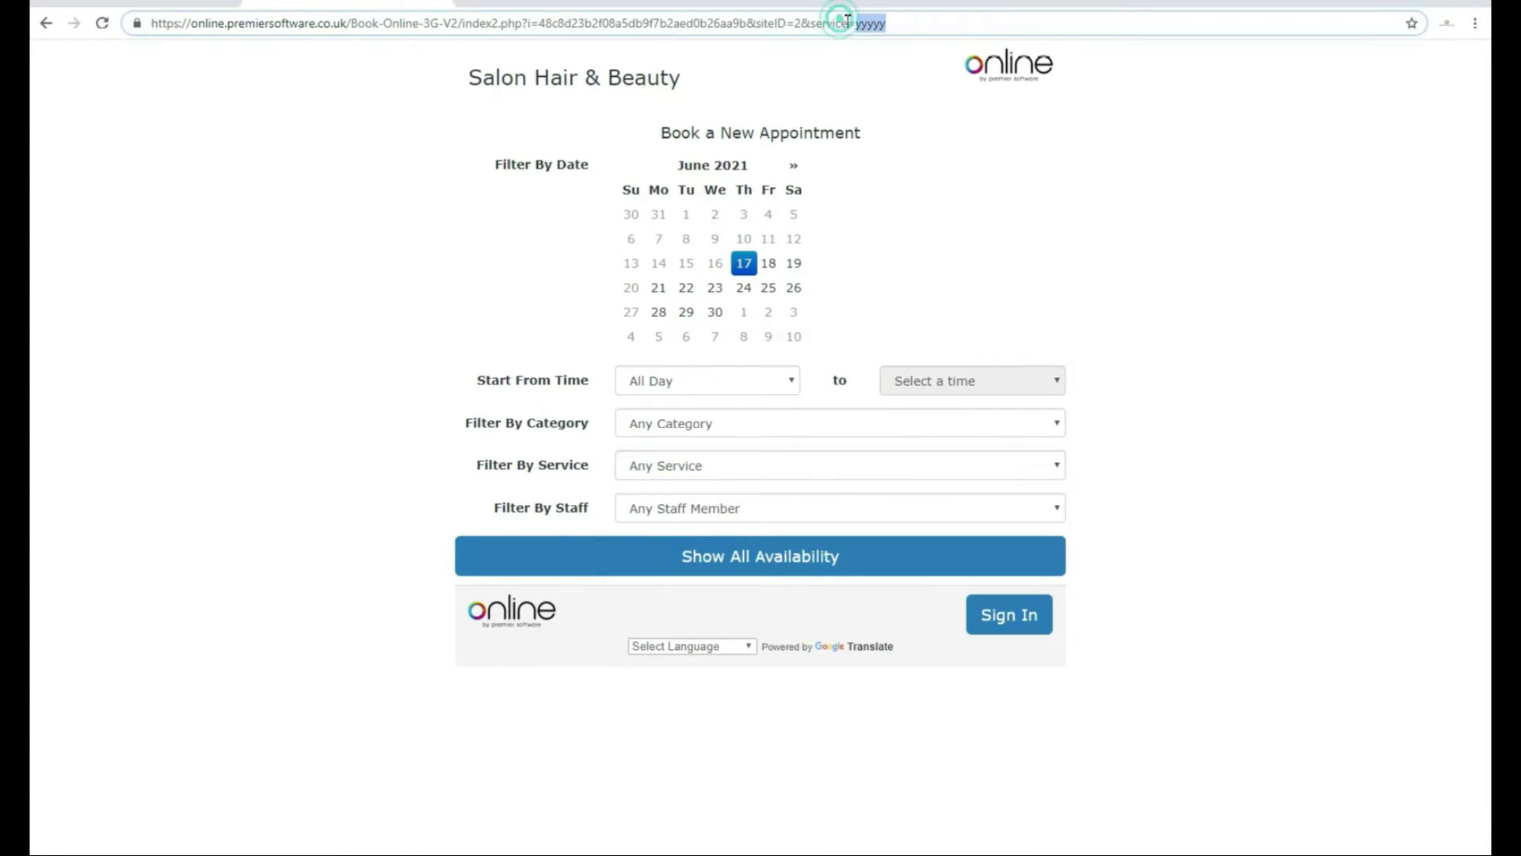
type("aromatherapy")
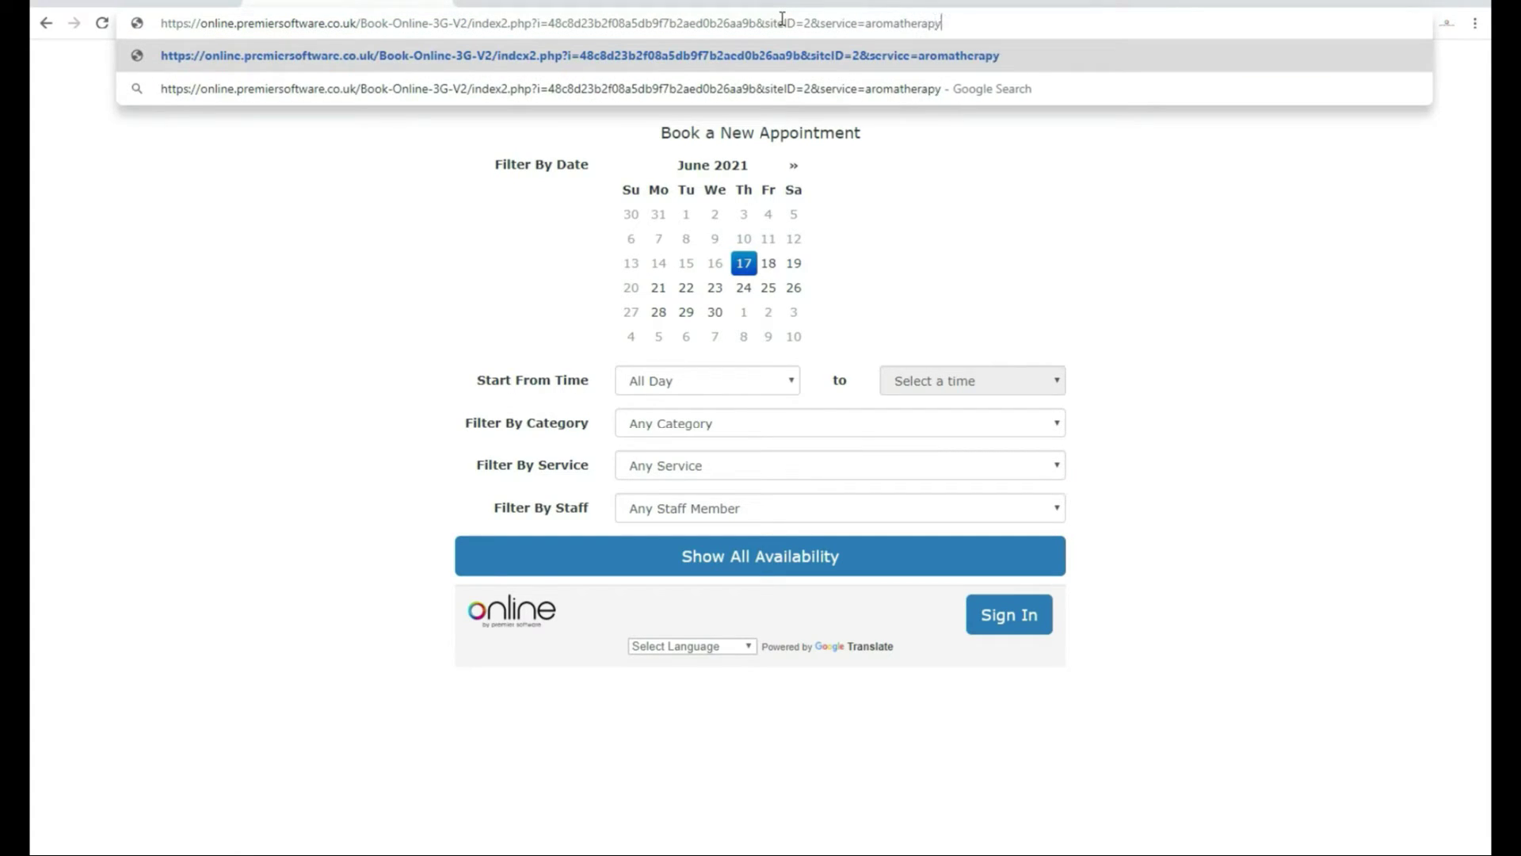
key("ctrl+Tab")
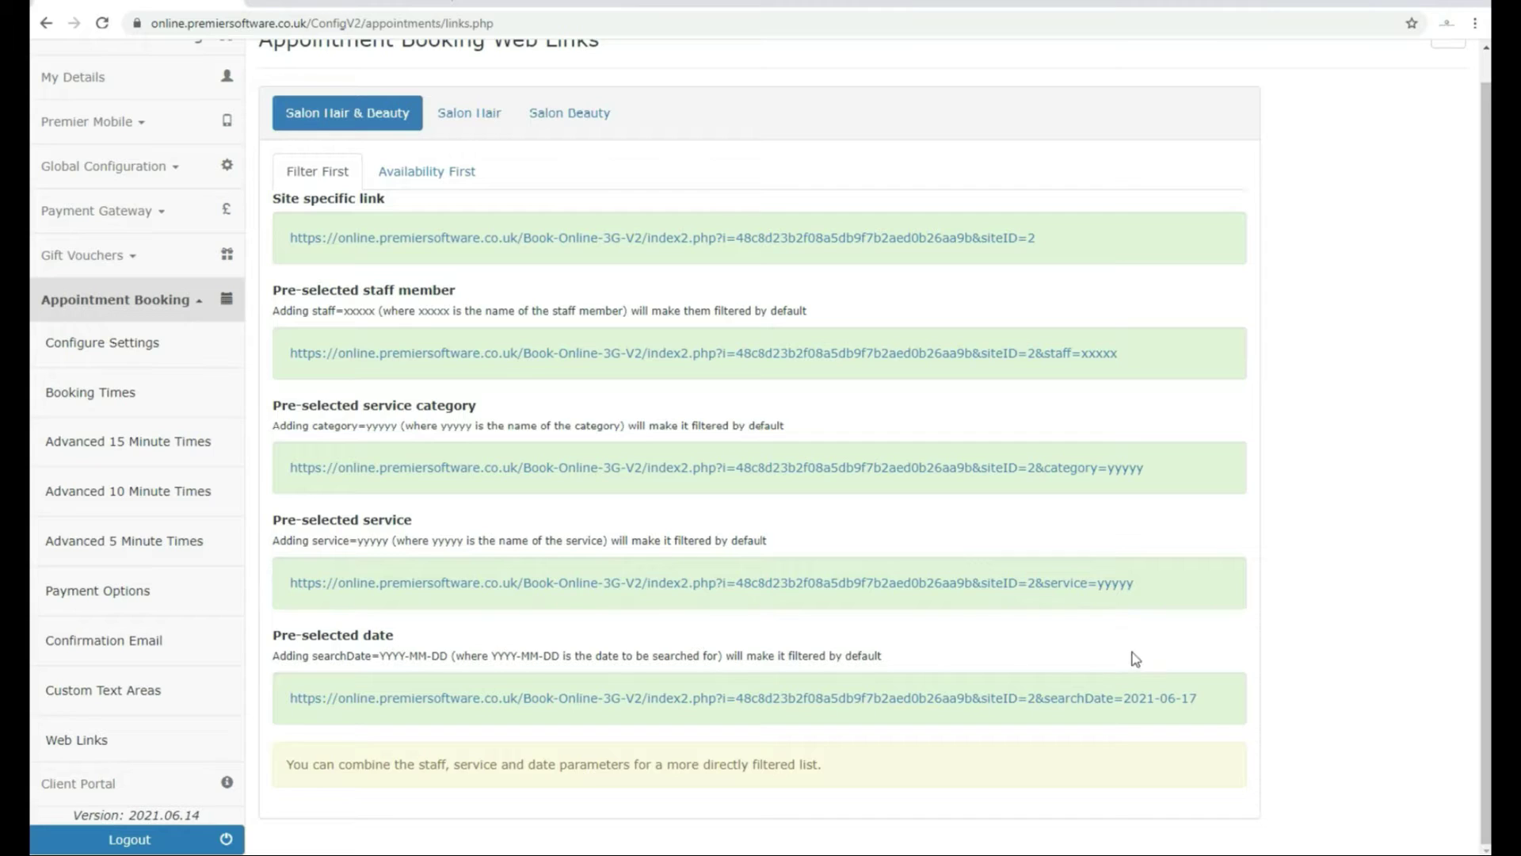
Copy the pre-selected date link and load it with searchDate changed to 2021-07-20.
left_click_drag(1196, 697, 292, 708)
right_click(314, 701)
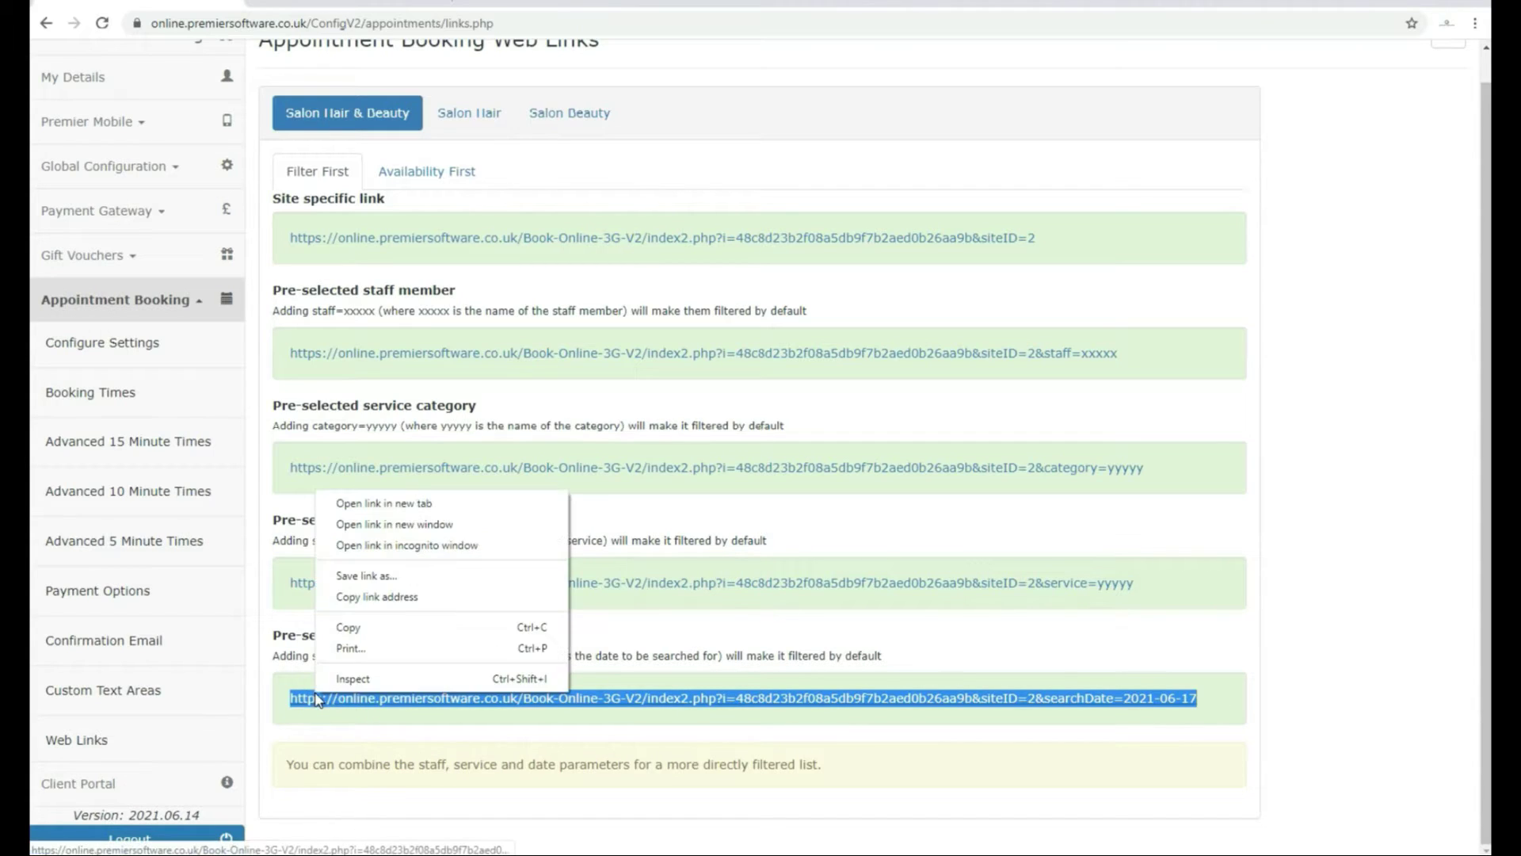
left_click(353, 628)
left_click(325, 5)
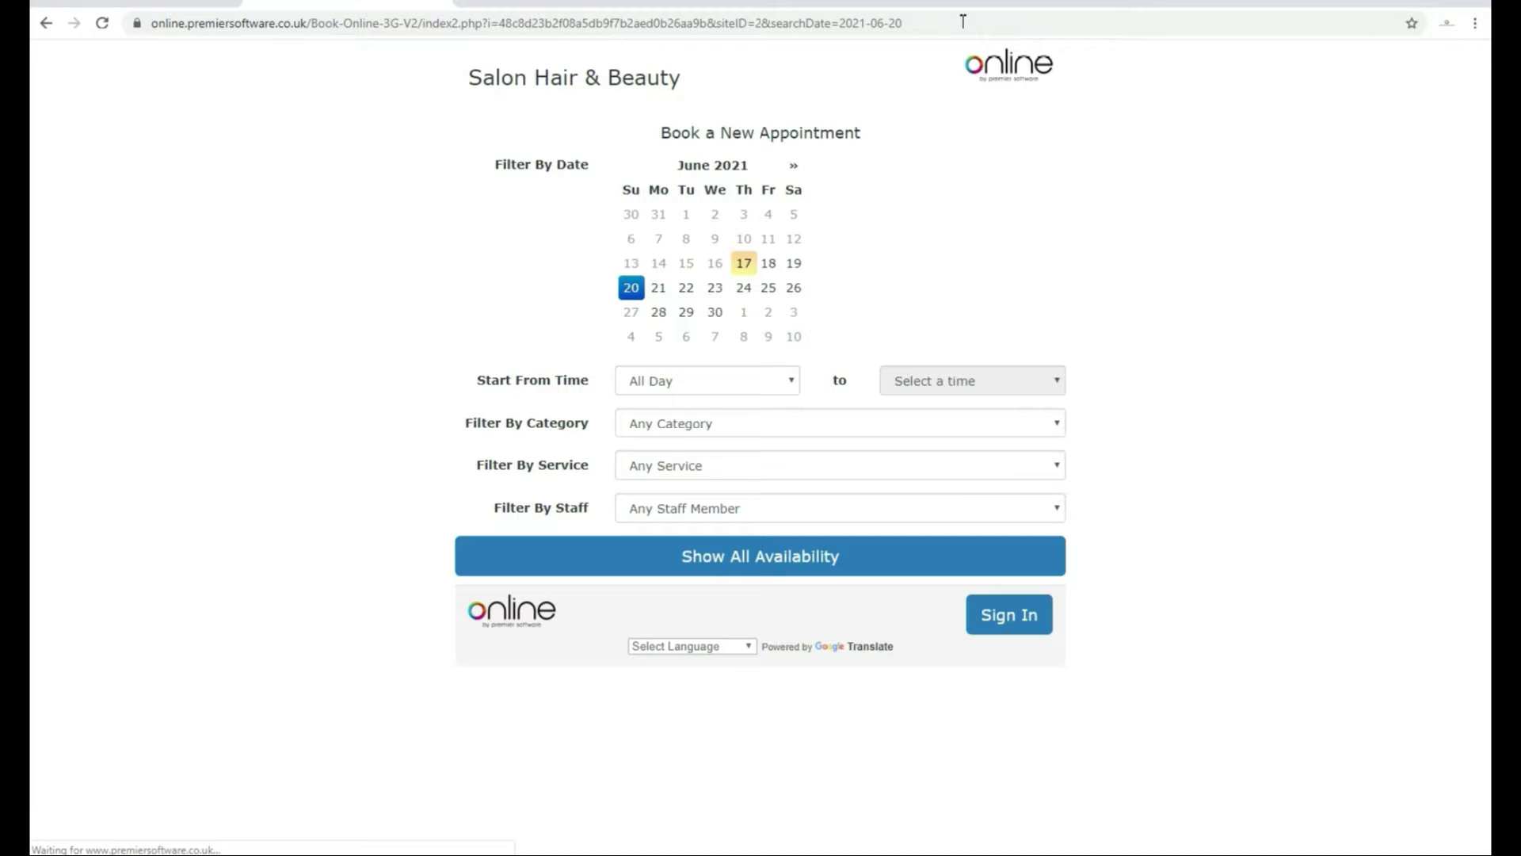
left_click(890, 23)
left_click(923, 23)
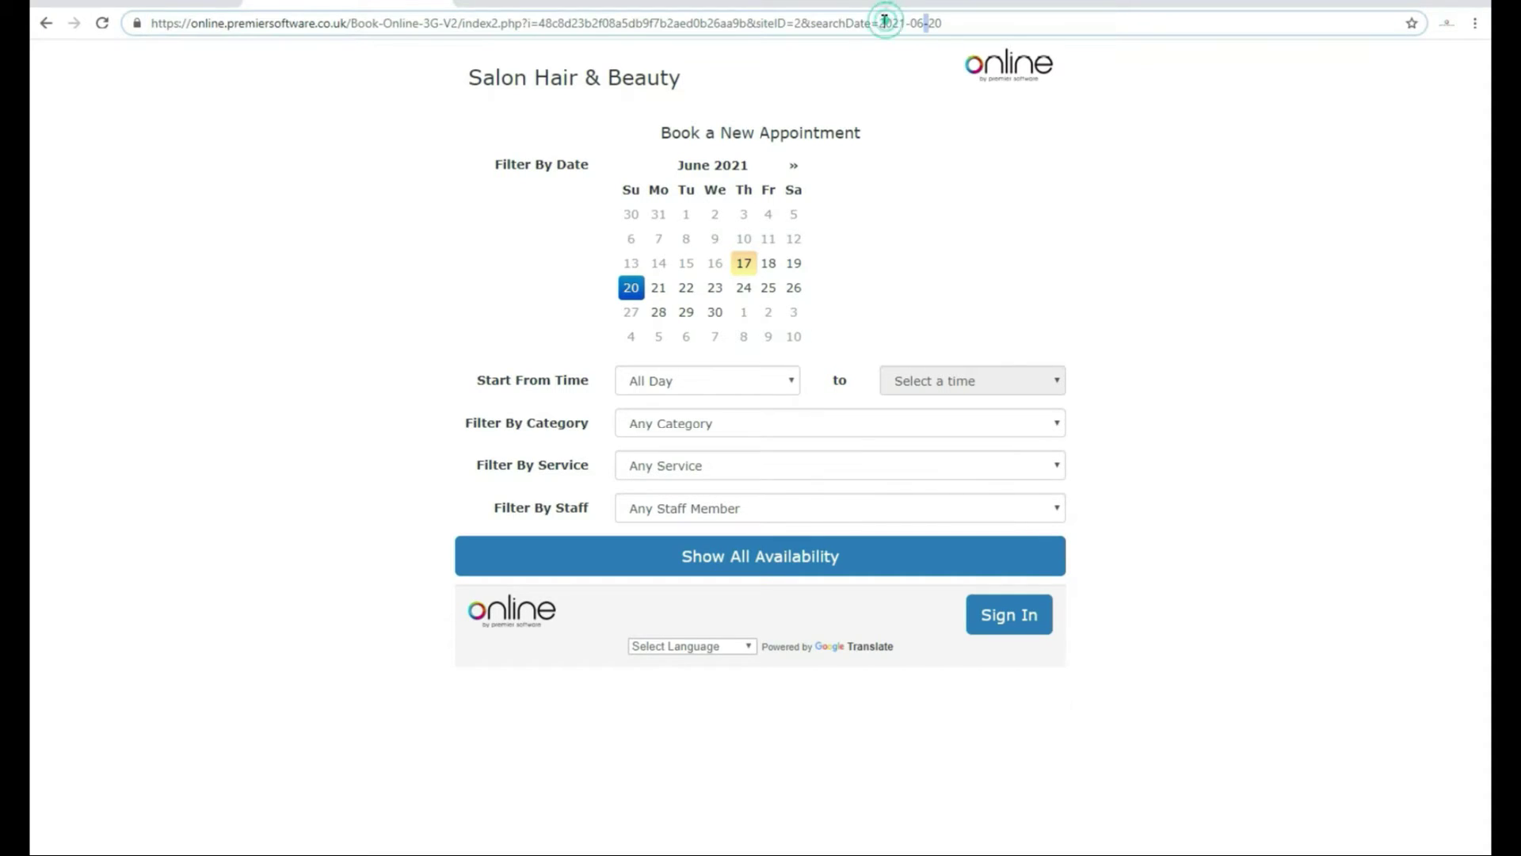
key("BackSpace")
type("7")
key("Return")
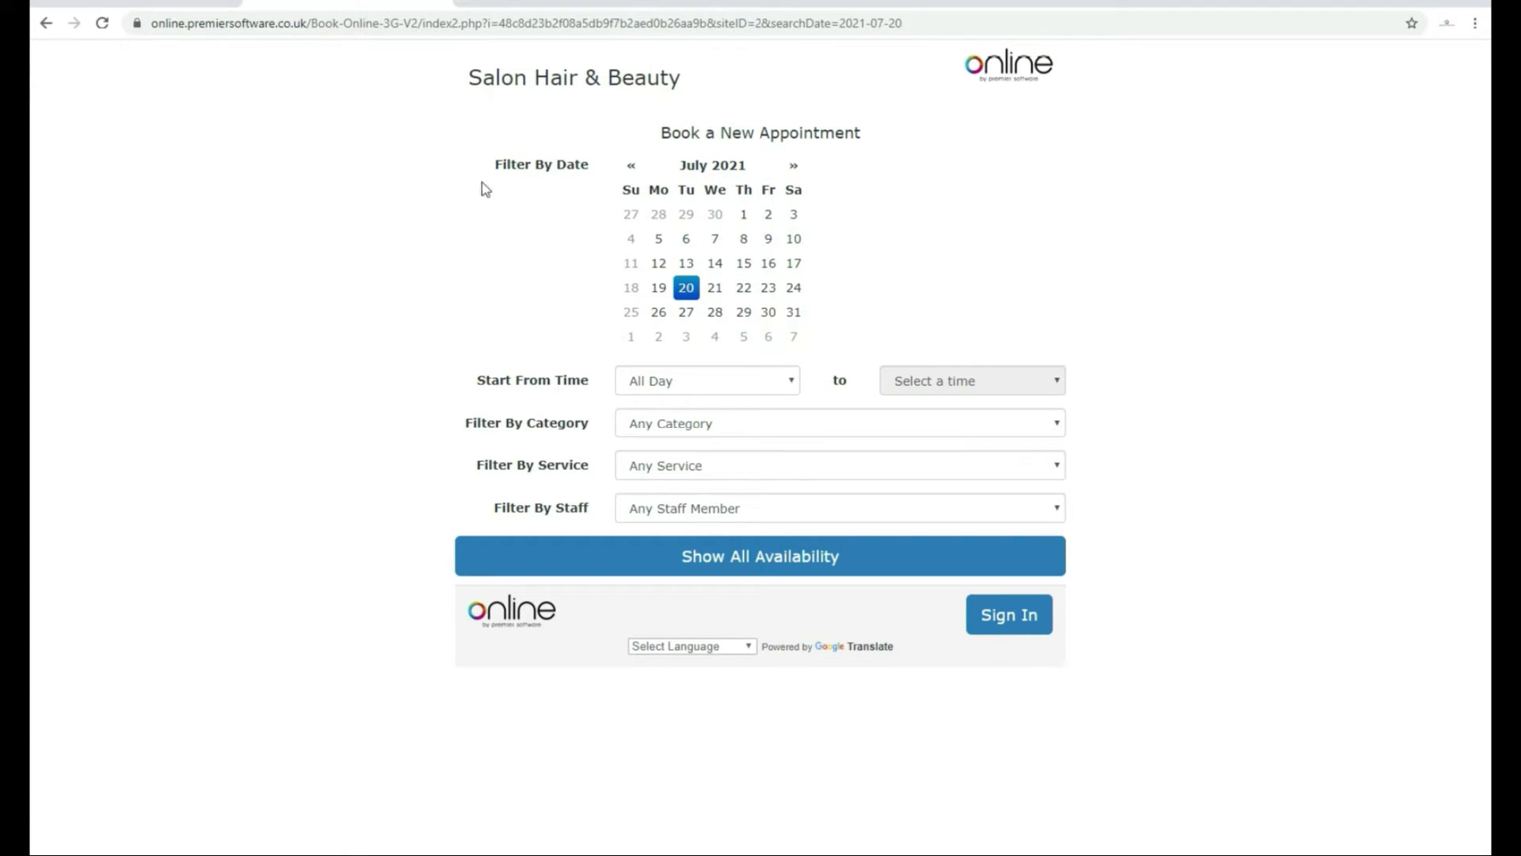
Add category=Aromatherapy and searchDate=2021-08-11 to the site link in the address bar.
left_click_drag(1196, 698, 1087, 704)
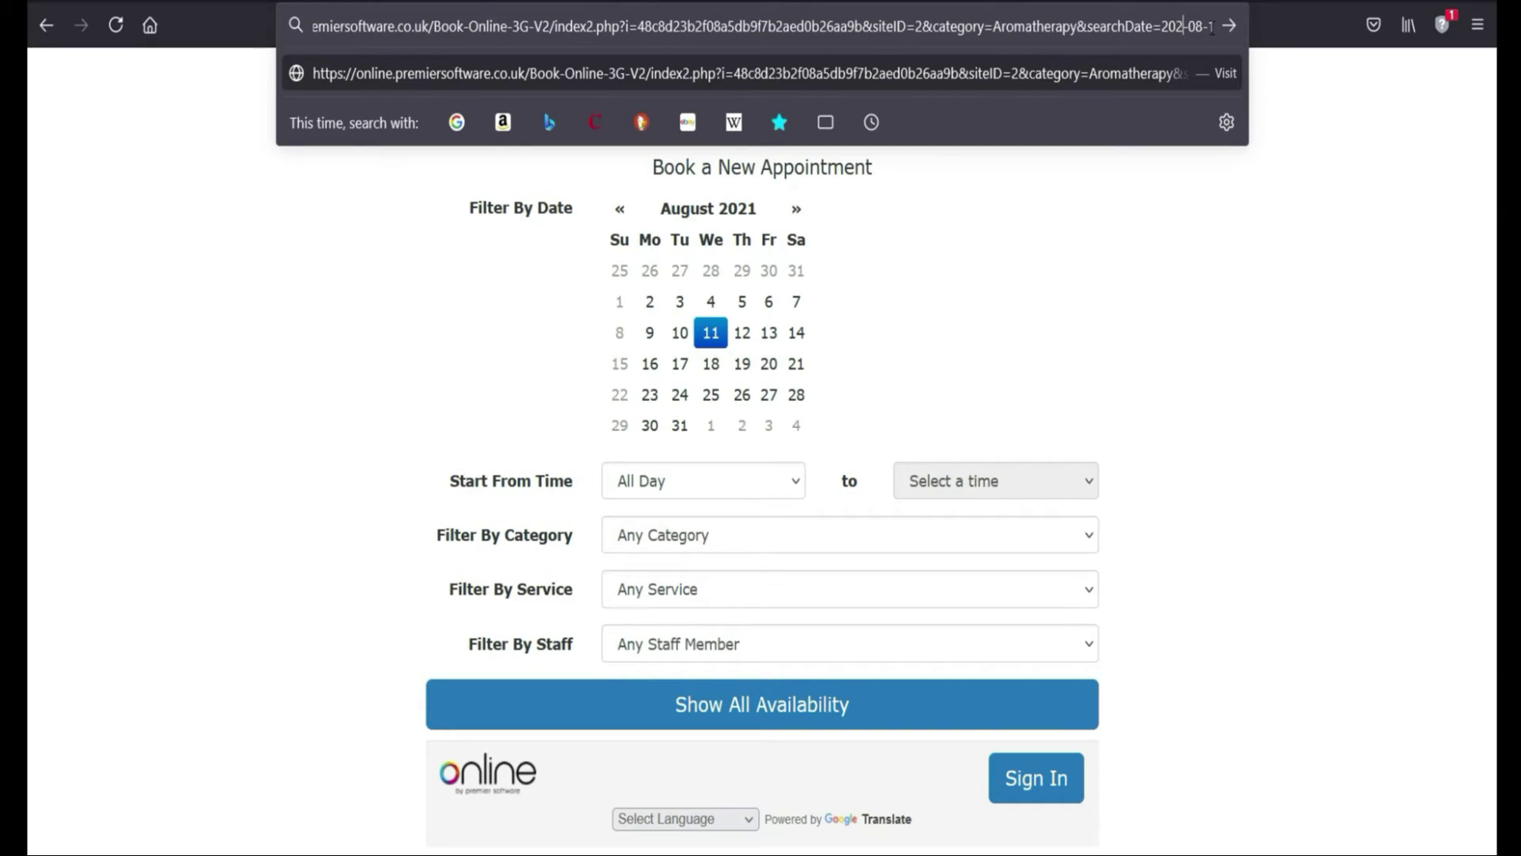
type("1-08-11")
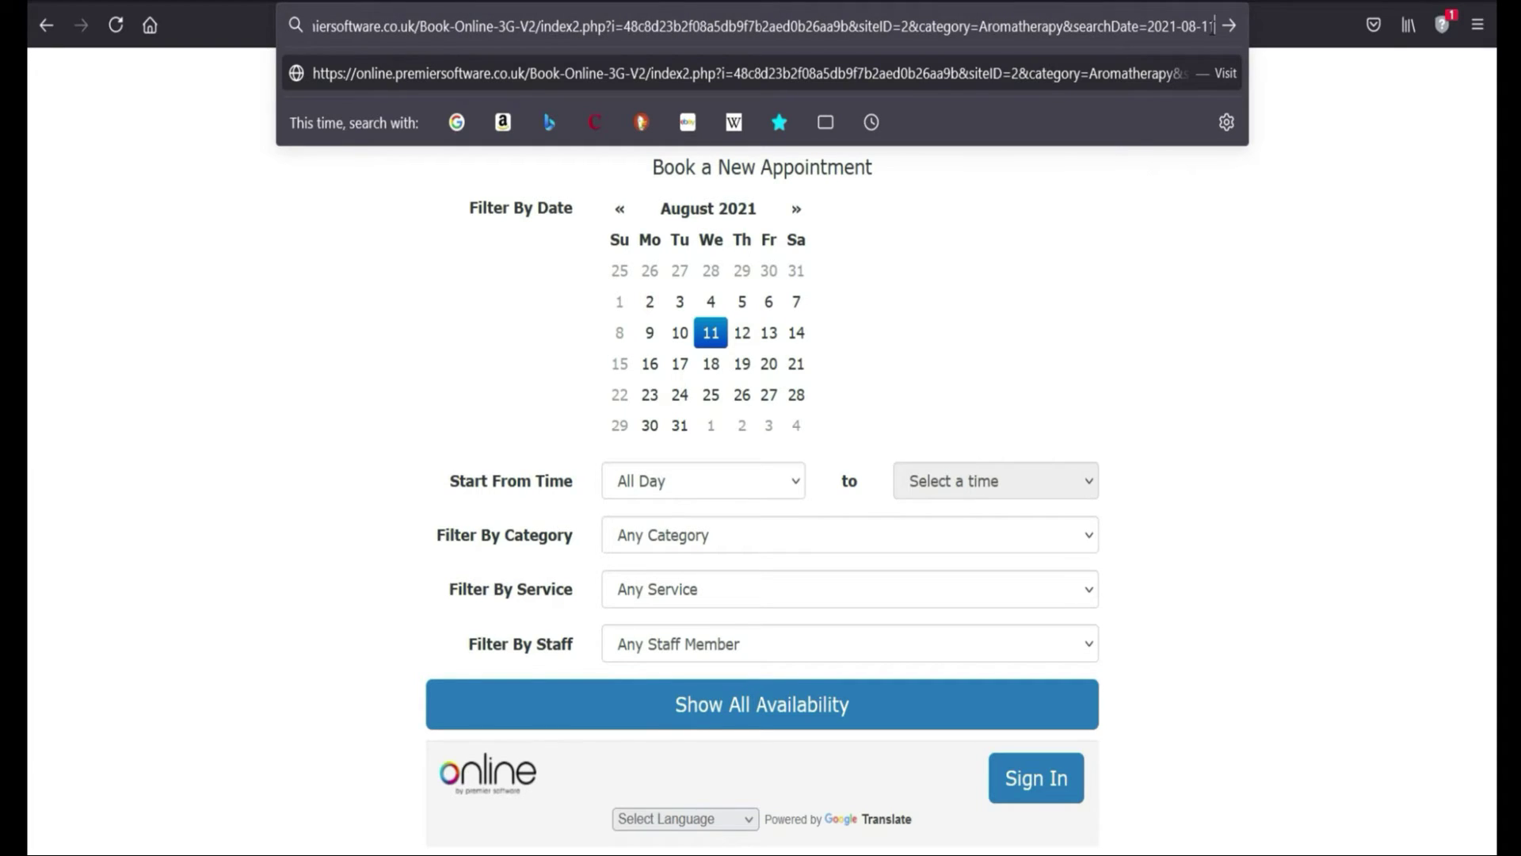